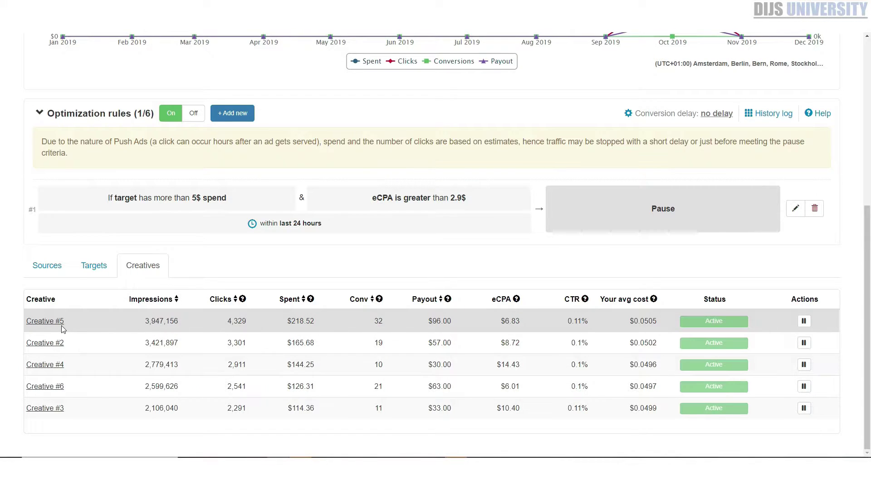
# Preview the push ads of Creatives #4, #6, #3 and #5
pyautogui.moveTo(71, 343)
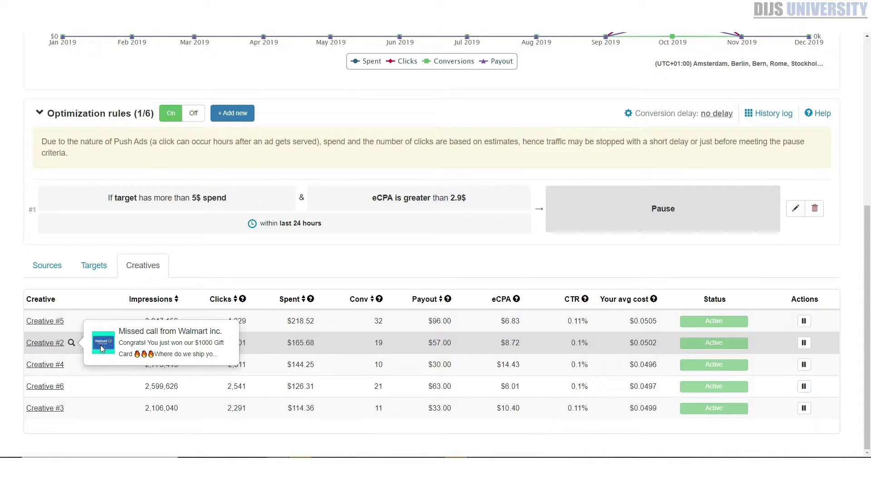
pyautogui.click(72, 367)
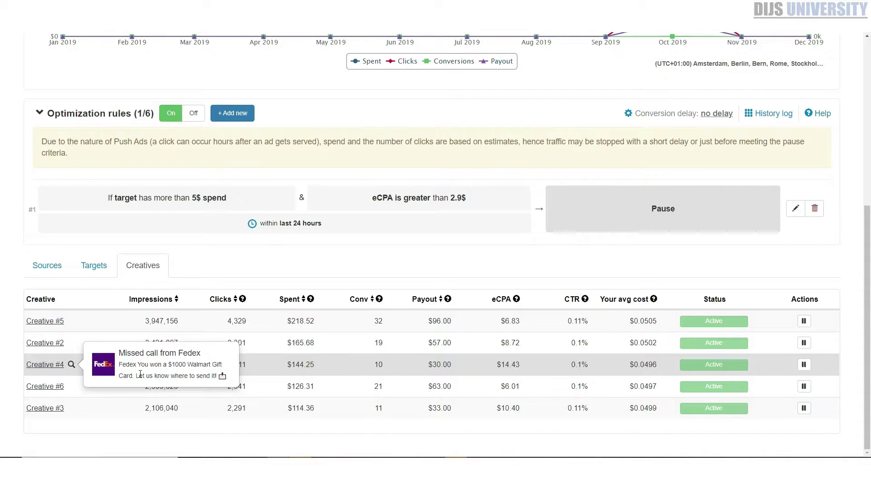
pyautogui.click(72, 387)
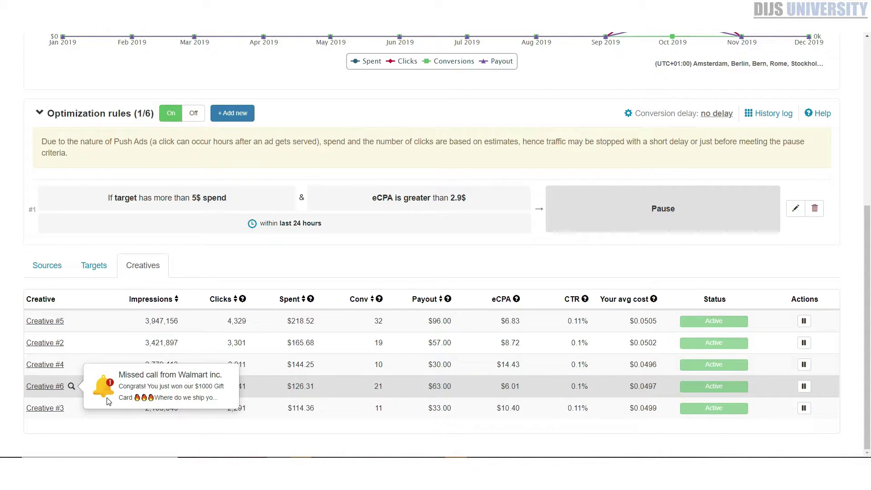
pyautogui.click(71, 408)
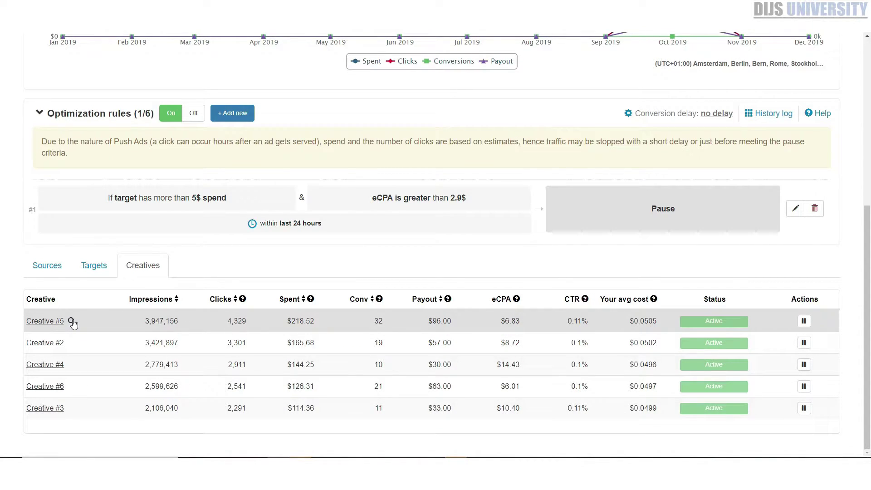
pyautogui.click(72, 322)
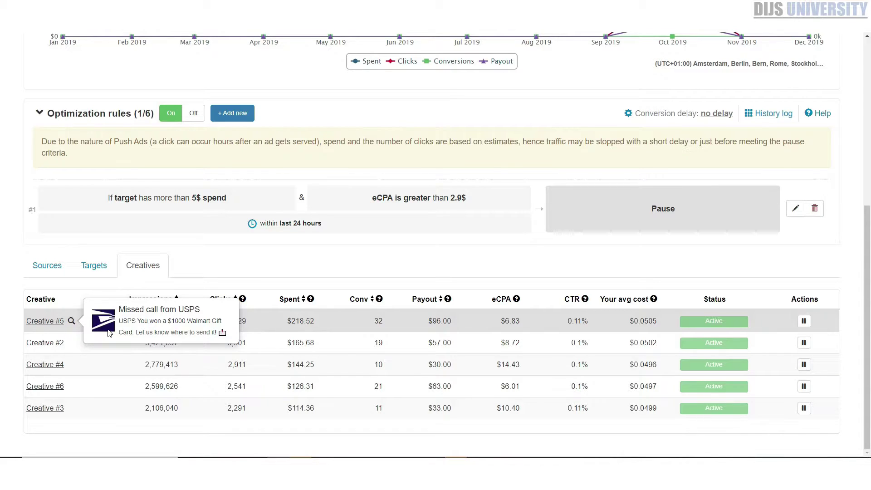
pyautogui.click(172, 324)
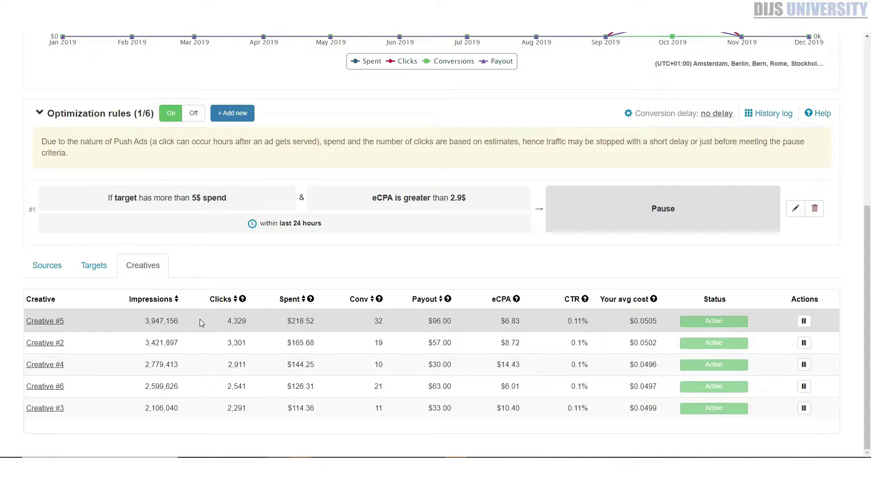
# Return to the Zeropark campaigns dashboard
pyautogui.scroll(3, 194, 389)
pyautogui.scroll(3, 193, 389)
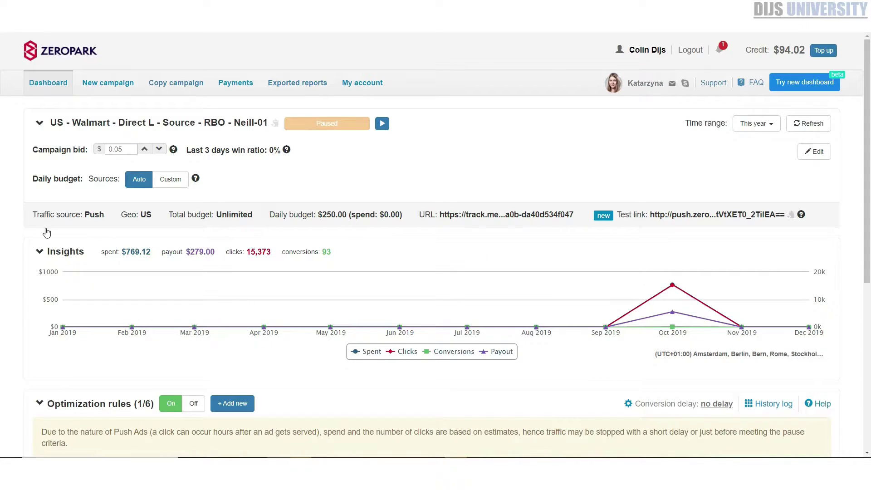
pyautogui.scroll(-6, 45, 116)
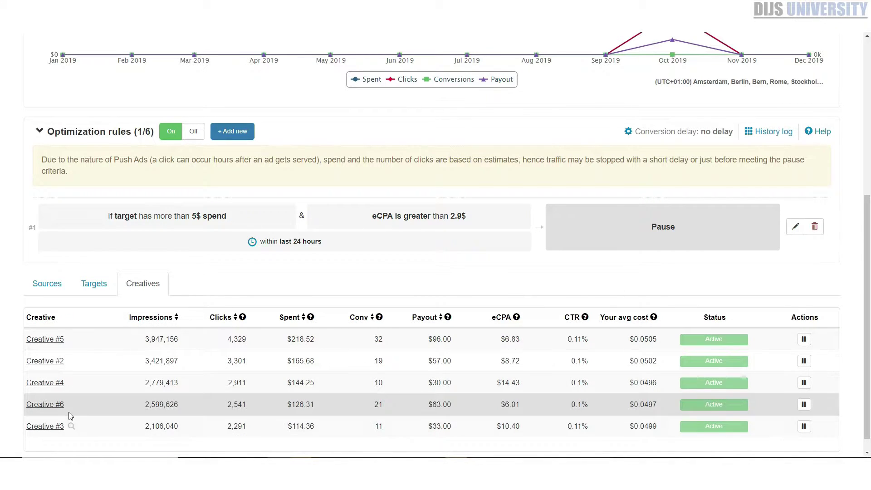
pyautogui.moveTo(75, 407)
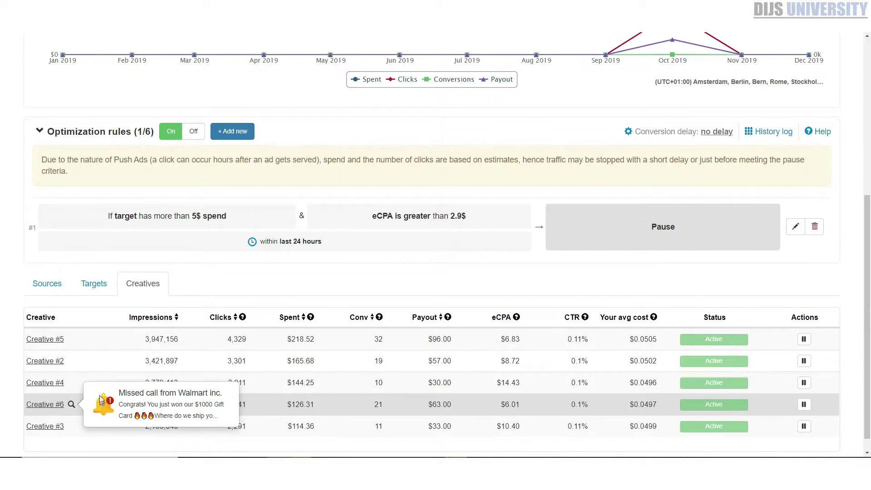
pyautogui.scroll(3, 14, 397)
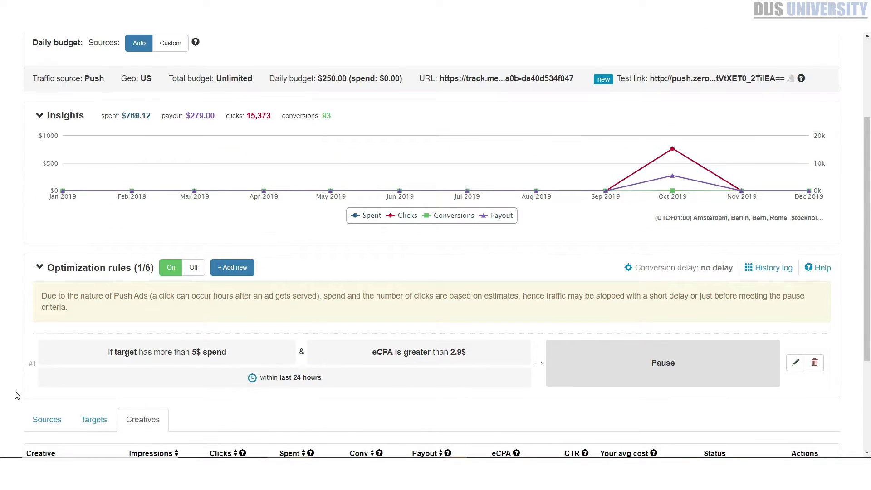
pyautogui.scroll(2, 14, 397)
pyautogui.scroll(1, 17, 304)
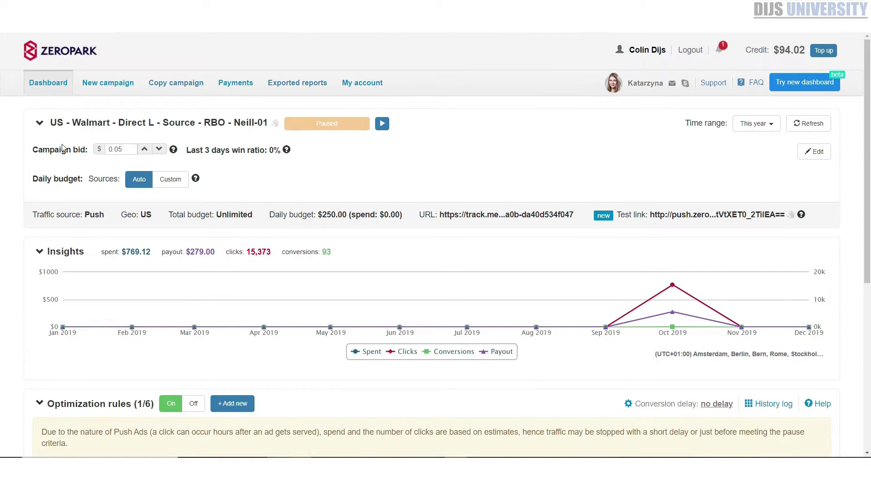
pyautogui.moveTo(29, 87); pyautogui.dragTo(37, 87)
pyautogui.click(37, 87)
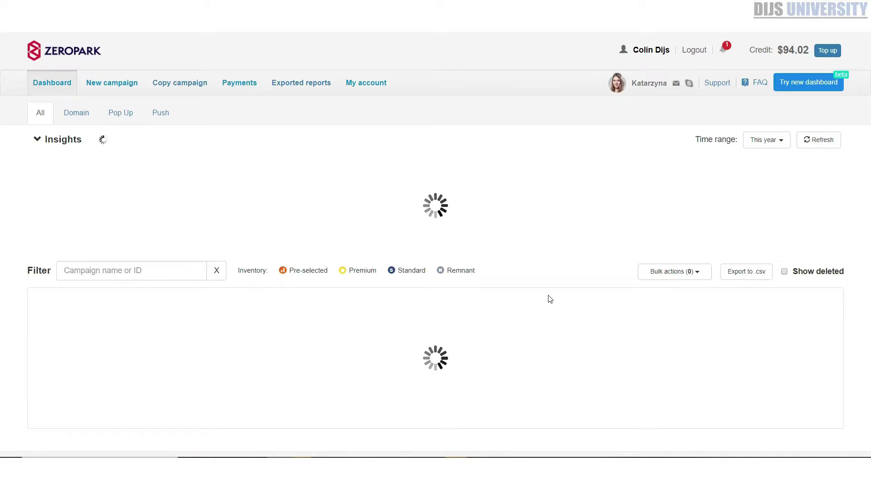
# Show deleted campaigns and open the IT - Mobile - Eurospin - RON campaign
pyautogui.click(803, 274)
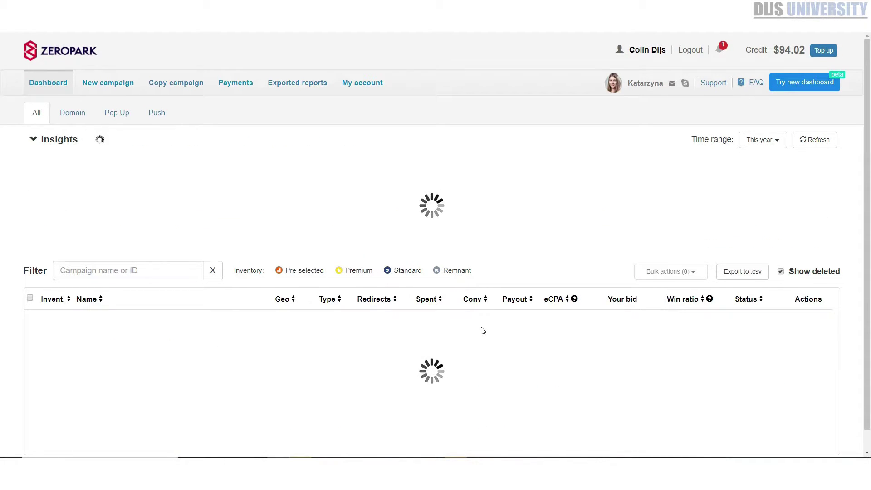
pyautogui.scroll(-5, 482, 330)
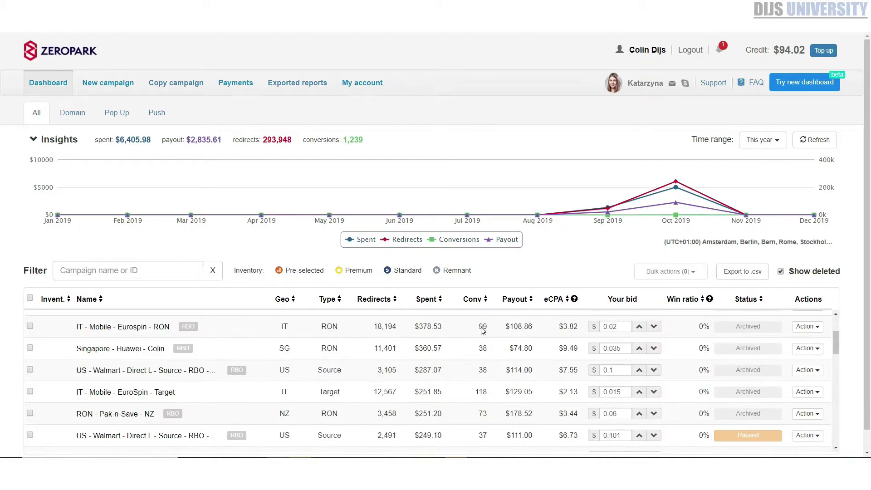
pyautogui.scroll(4, 350, 372)
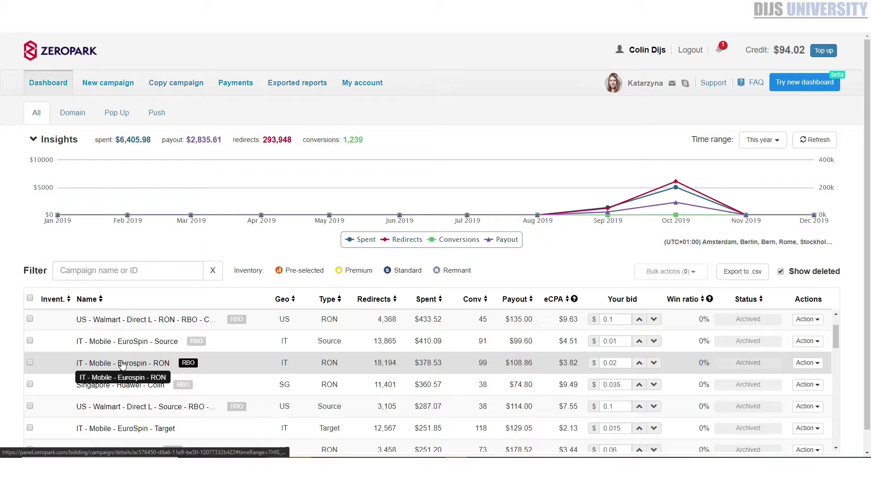
pyautogui.click(122, 364)
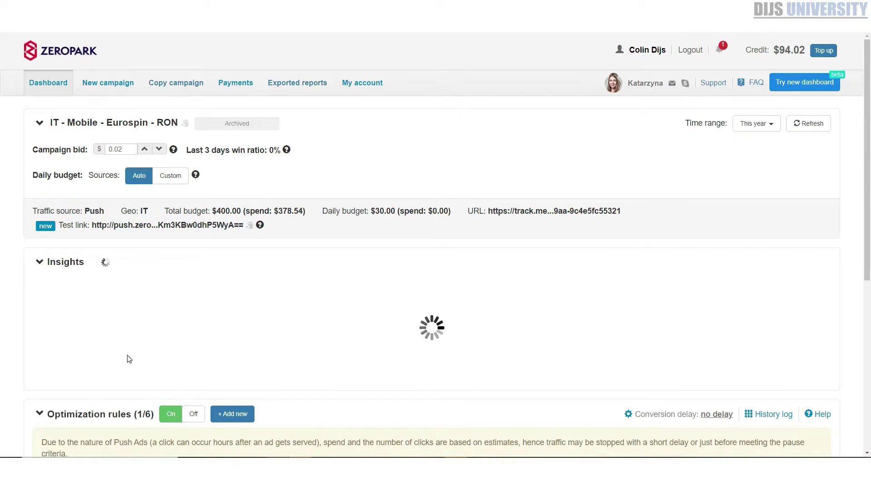
pyautogui.scroll(-4, 130, 359)
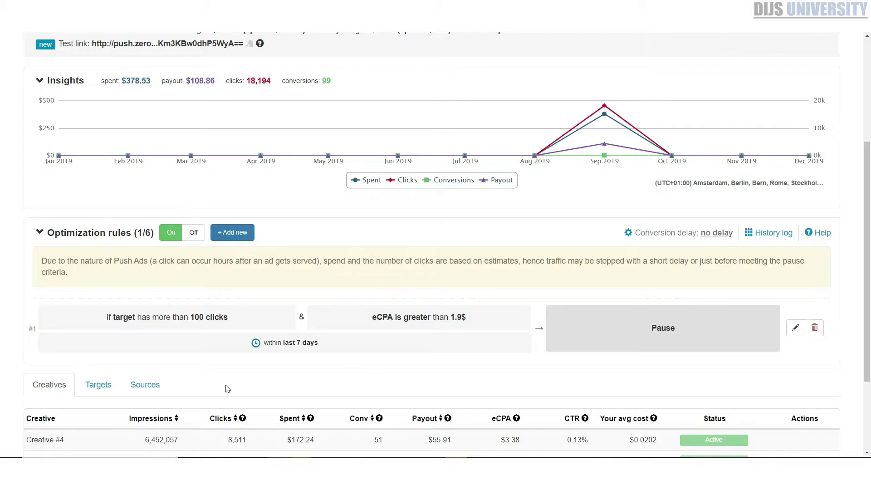
pyautogui.scroll(-3, 262, 383)
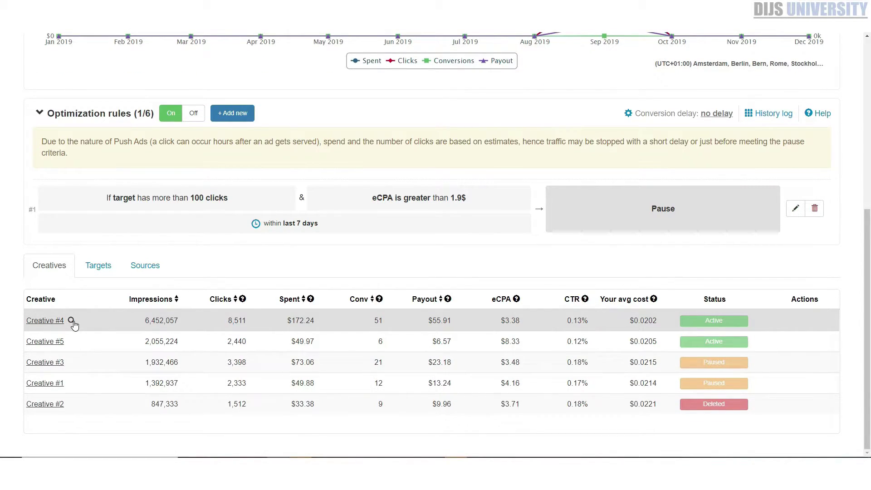
pyautogui.moveTo(72, 323)
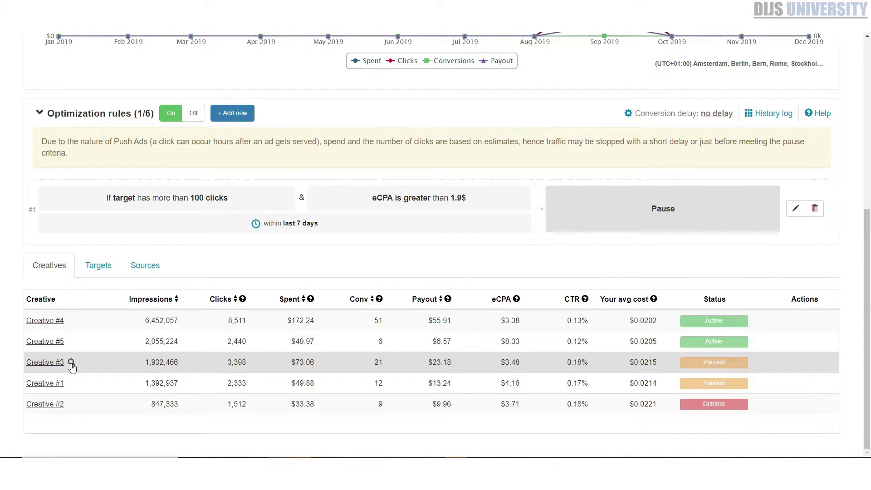
pyautogui.moveTo(71, 363)
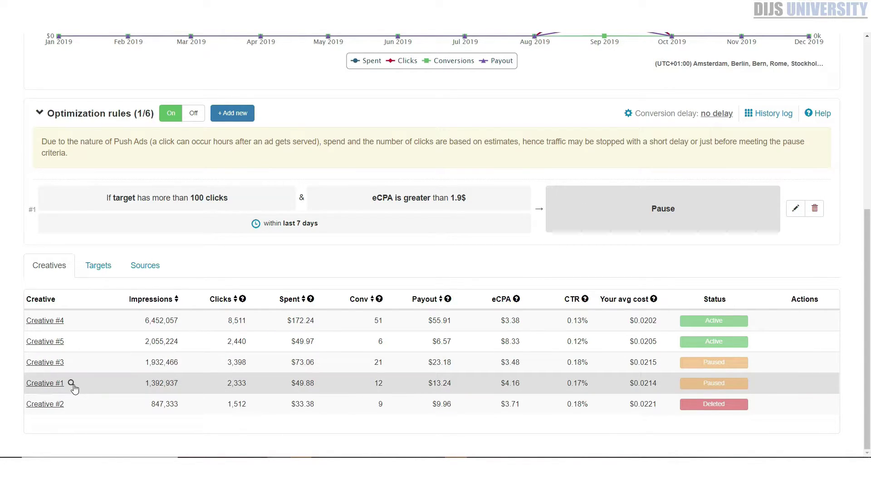
pyautogui.moveTo(73, 385)
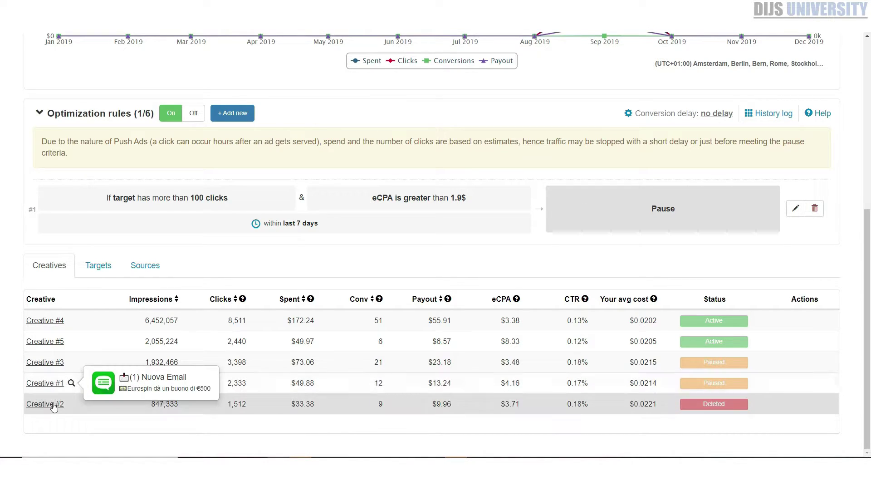
pyautogui.moveTo(71, 406)
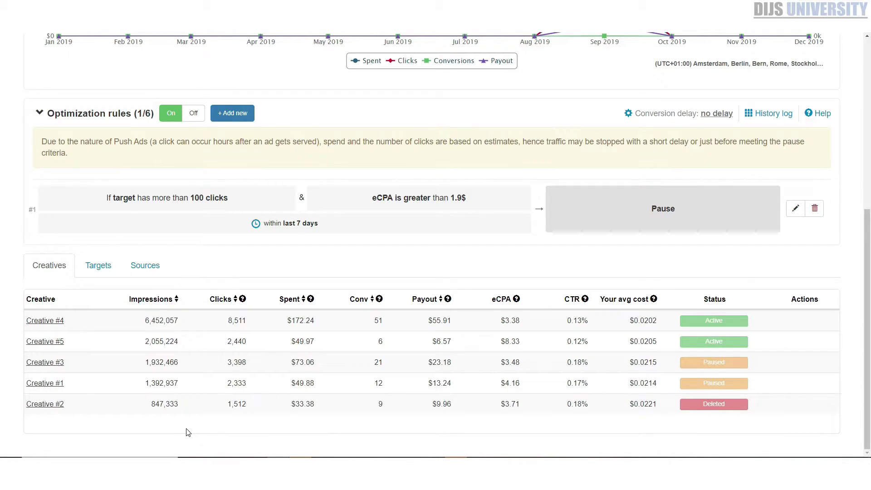
pyautogui.scroll(7, 189, 432)
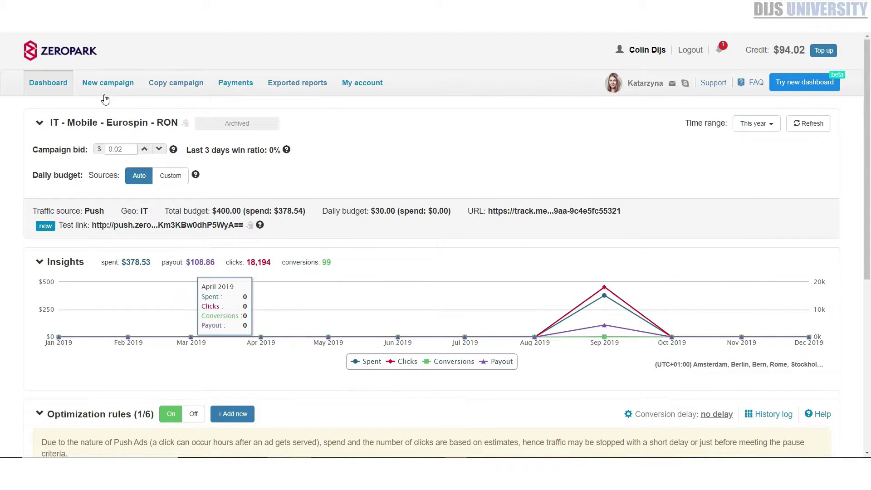
# Create a new campaign with Push traffic type and RON targeting
pyautogui.click(109, 84)
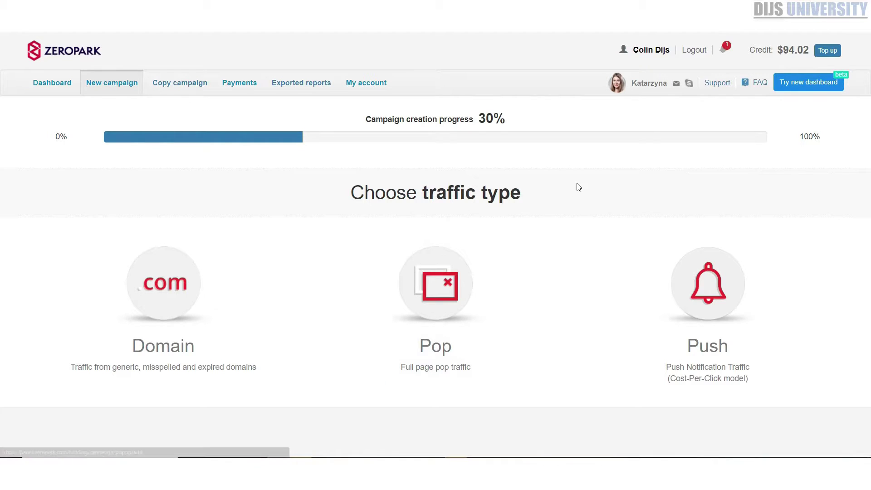
pyautogui.click(667, 271)
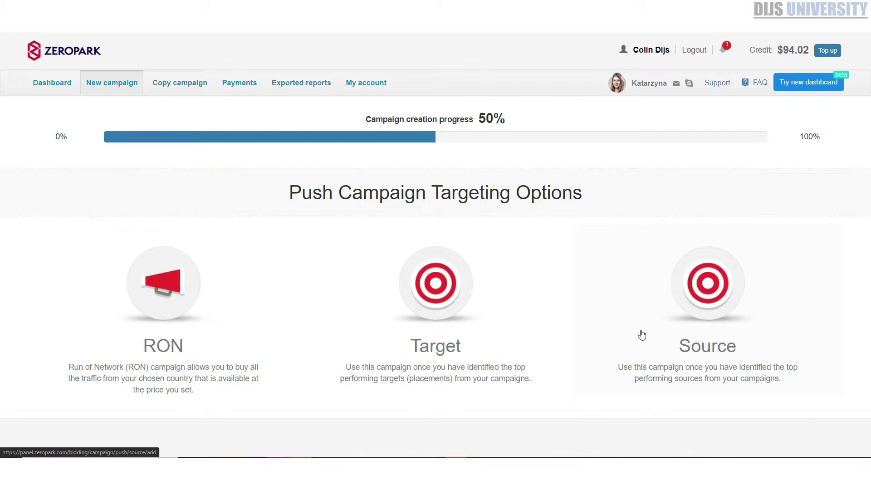
pyautogui.click(195, 295)
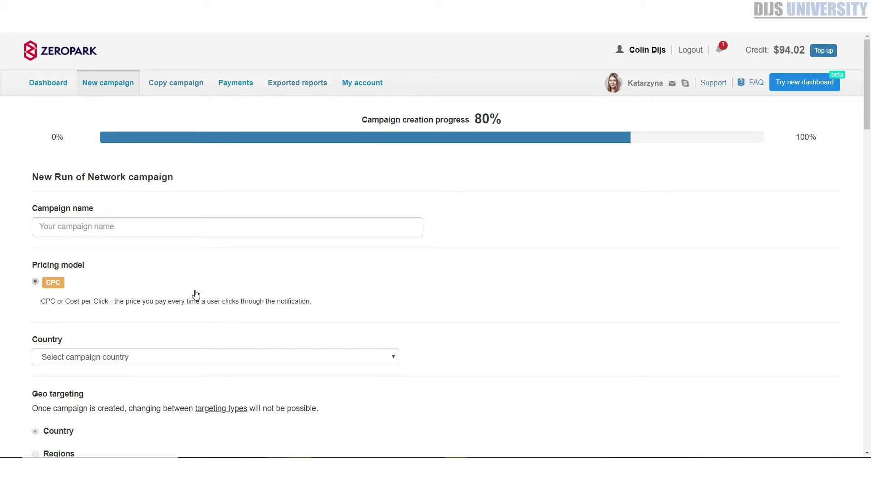
# Name the campaign 'iphonesweeps' and set its country to New Zealand
pyautogui.click(83, 225)
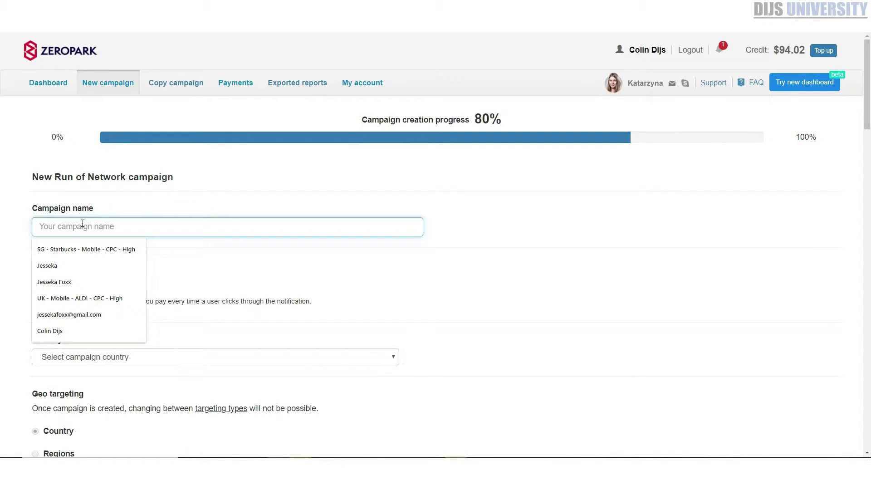
pyautogui.write('iphonesweeps')
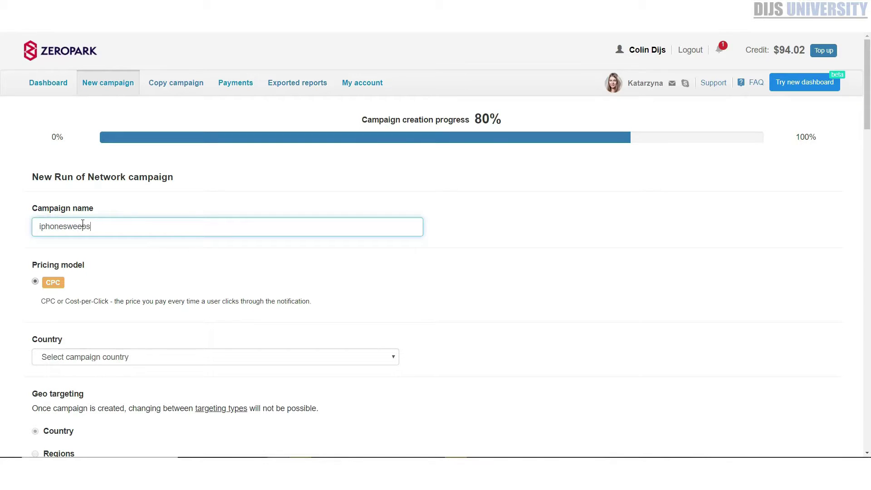
pyautogui.click(176, 357)
pyautogui.write('new')
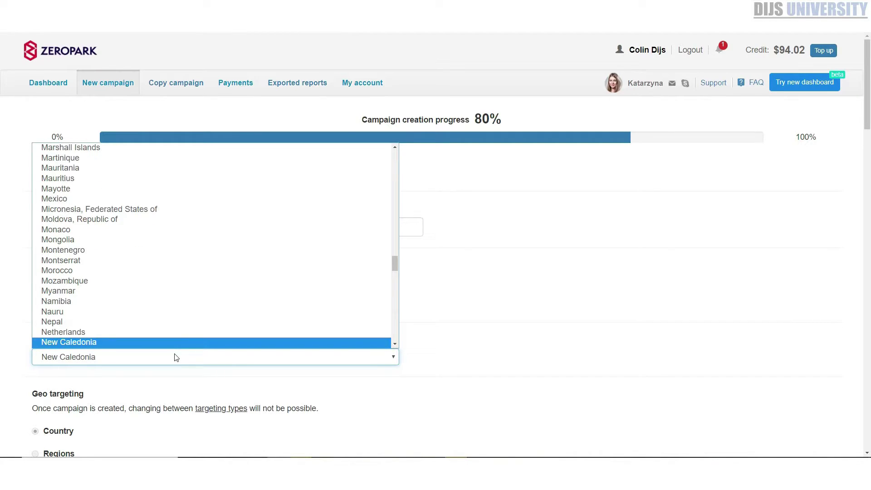
pyautogui.press('Down')
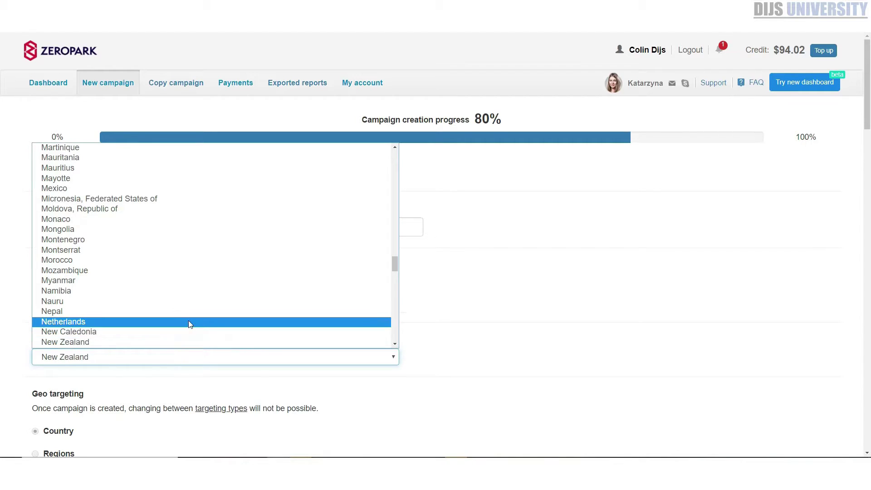
pyautogui.click(508, 318)
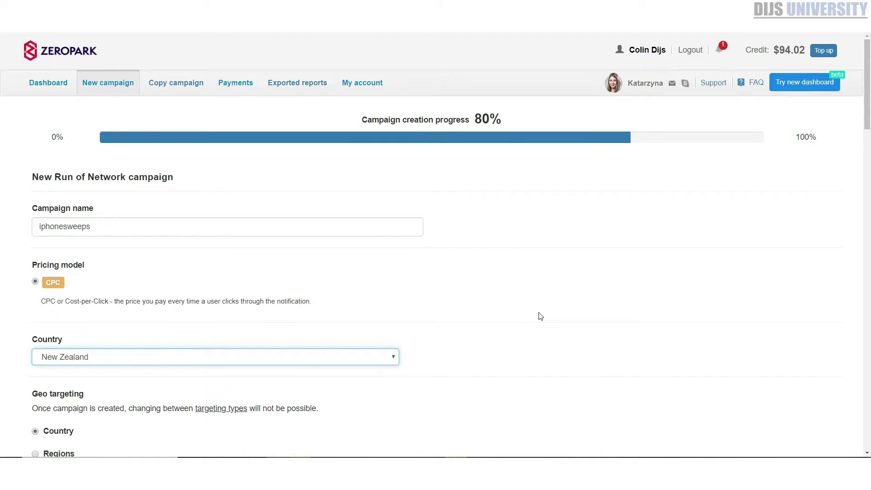
pyautogui.scroll(-5, 541, 316)
pyautogui.scroll(-3, 72, 247)
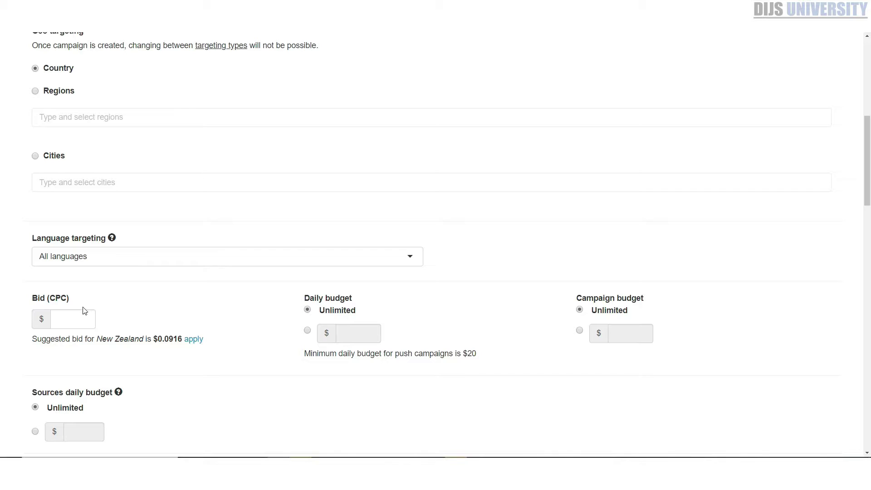
# Apply the suggested 0.0916 CPC bid with a custom $20 daily and $60 campaign budget
pyautogui.click(194, 340)
pyautogui.click(307, 330)
pyautogui.click(580, 330)
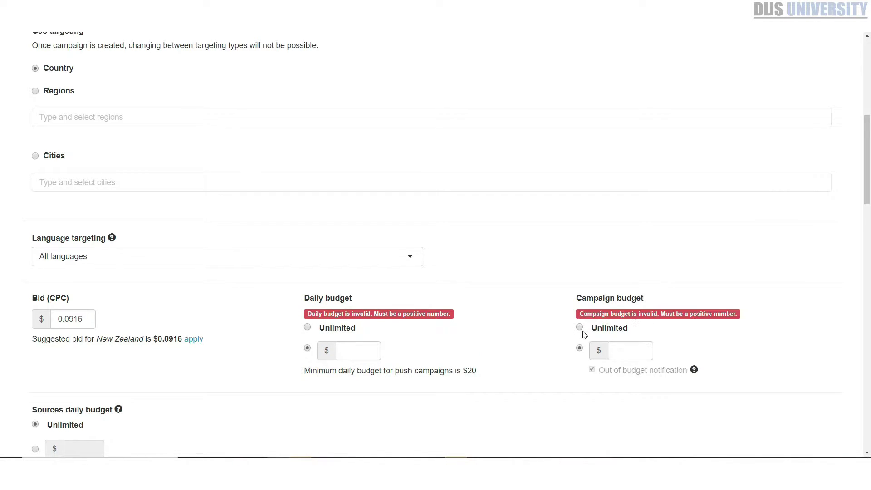
pyautogui.click(351, 358)
pyautogui.write('20')
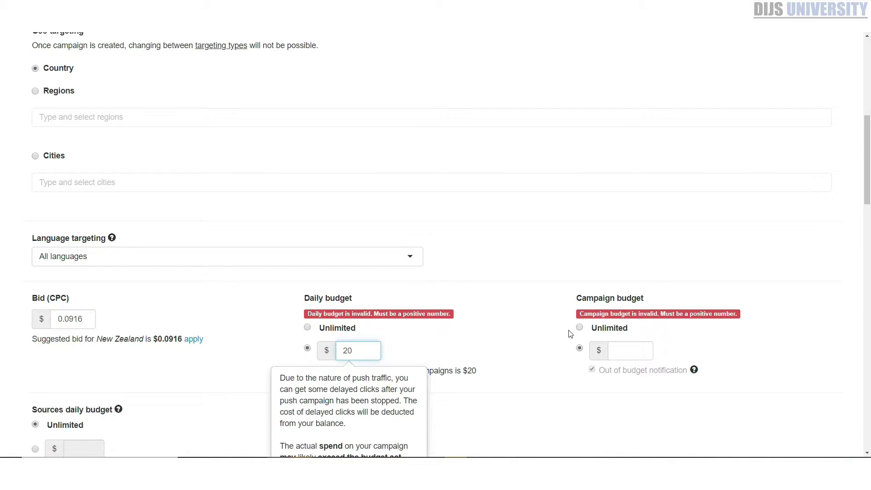
pyautogui.click(633, 350)
pyautogui.write('30')
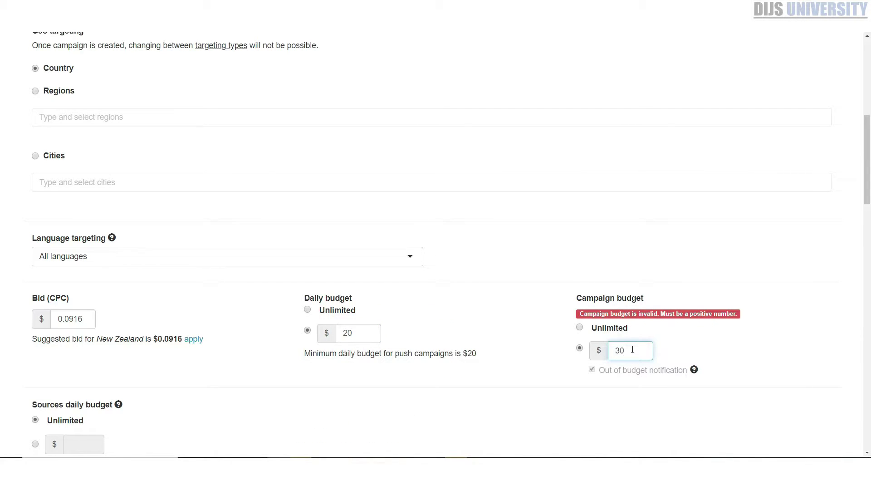
pyautogui.press('BackSpace')
pyautogui.press('BackSpace')
pyautogui.write('60')
pyautogui.click(457, 389)
pyautogui.scroll(-2, 449, 400)
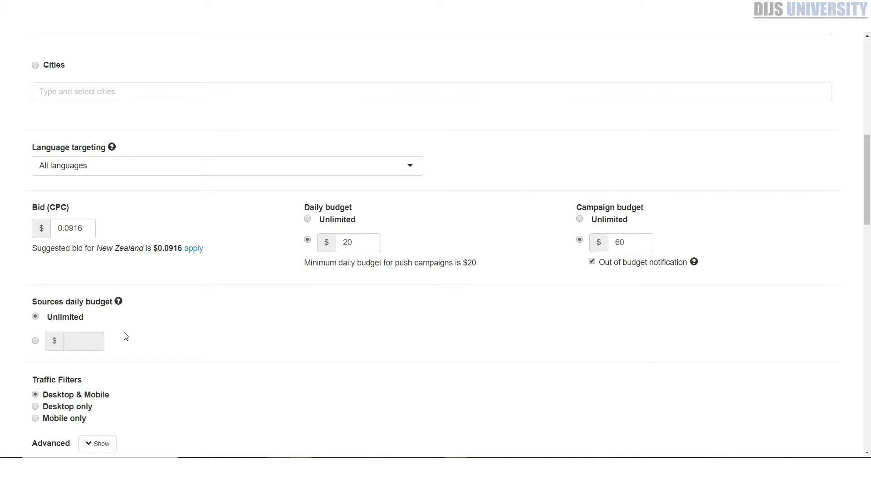
# Enter a $5 sources daily budget, then switch it back to Unlimited
pyautogui.click(35, 340)
pyautogui.click(64, 336)
pyautogui.write('5')
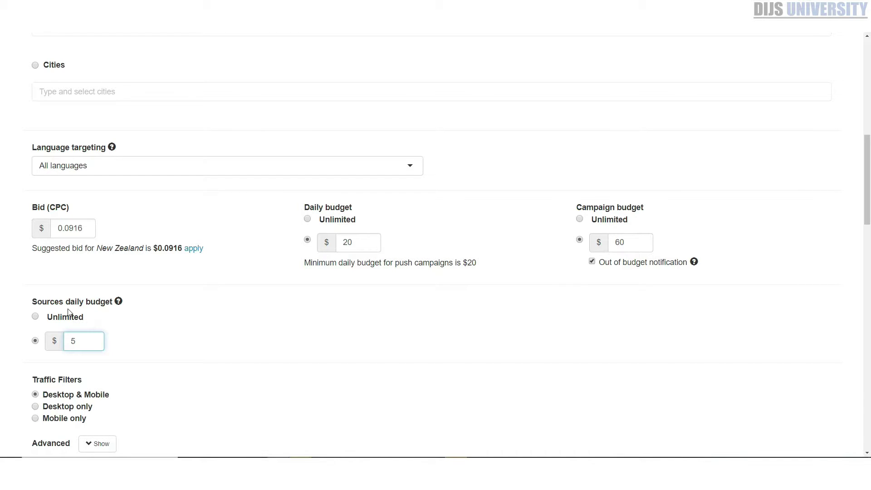
pyautogui.click(173, 333)
pyautogui.scroll(-2, 115, 375)
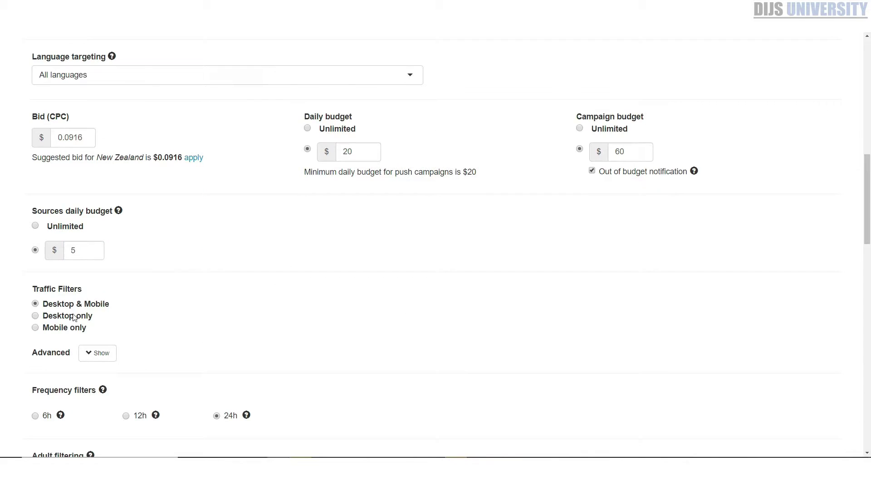
pyautogui.click(35, 225)
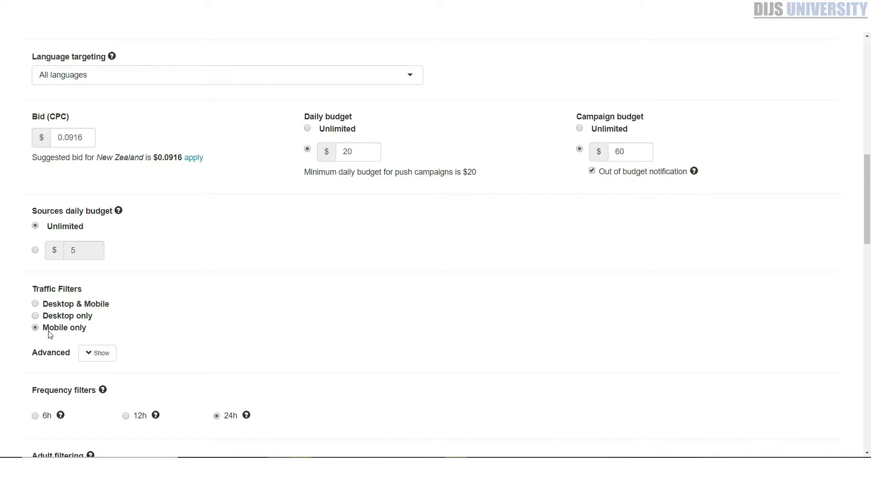
# Restrict Android Tablet to version 4.0+ and Android Phone to 5.0+ in advanced filters
pyautogui.click(99, 354)
pyautogui.scroll(-2, 304, 321)
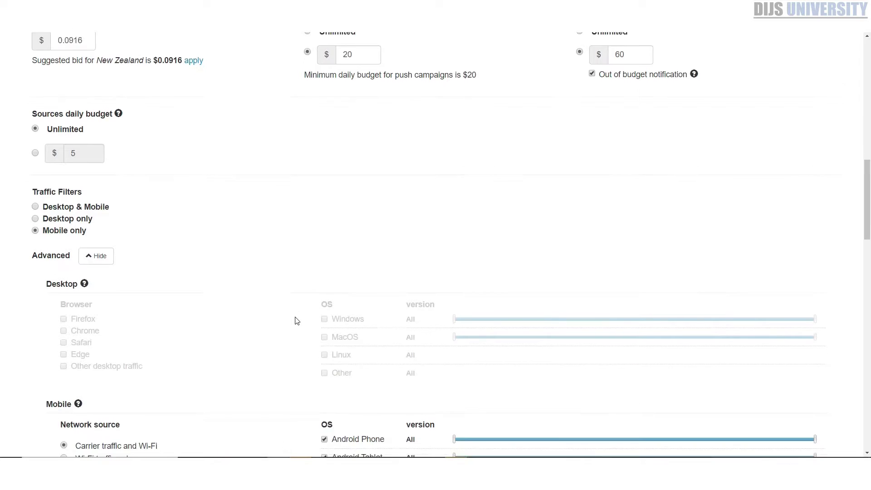
pyautogui.scroll(-3, 272, 308)
pyautogui.scroll(-1, 172, 200)
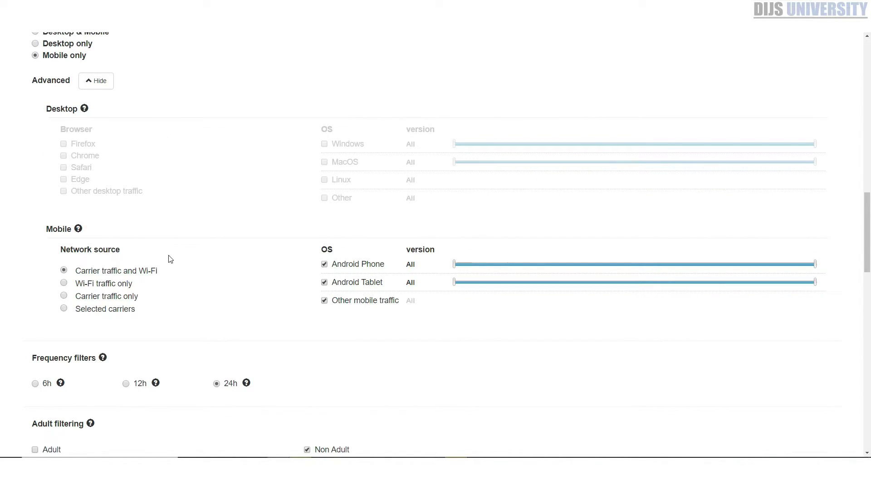
pyautogui.moveTo(454, 284); pyautogui.dragTo(616, 291)
pyautogui.moveTo(447, 251)
pyautogui.moveTo(458, 268); pyautogui.dragTo(667, 286)
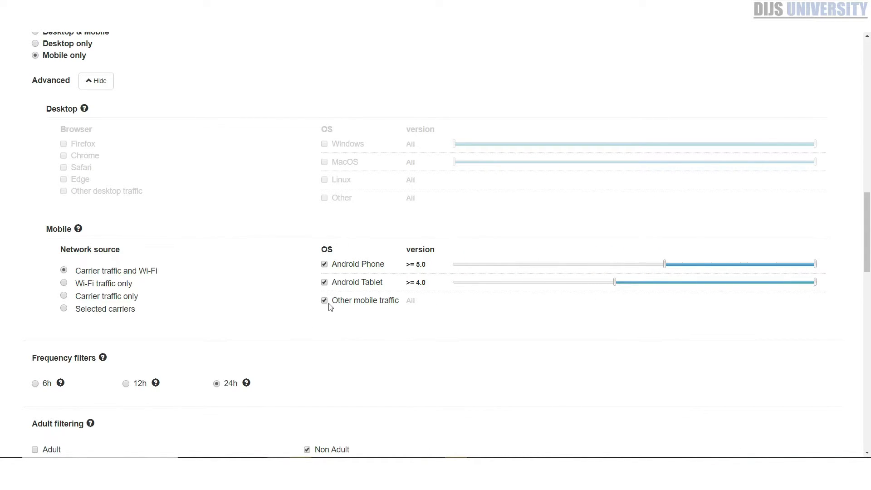
# Try Wi-Fi only and selected carriers, then revert to carrier traffic and Wi-Fi
pyautogui.click(82, 287)
pyautogui.click(81, 309)
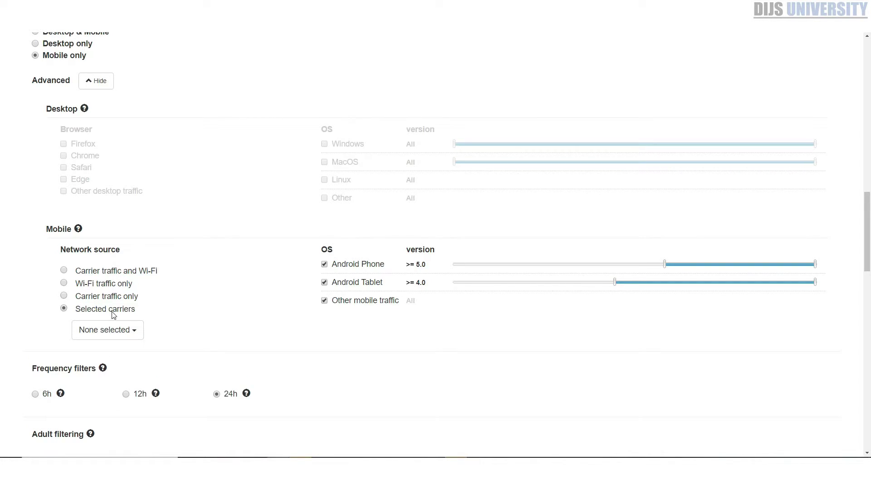
pyautogui.click(122, 333)
pyautogui.scroll(-3, 132, 386)
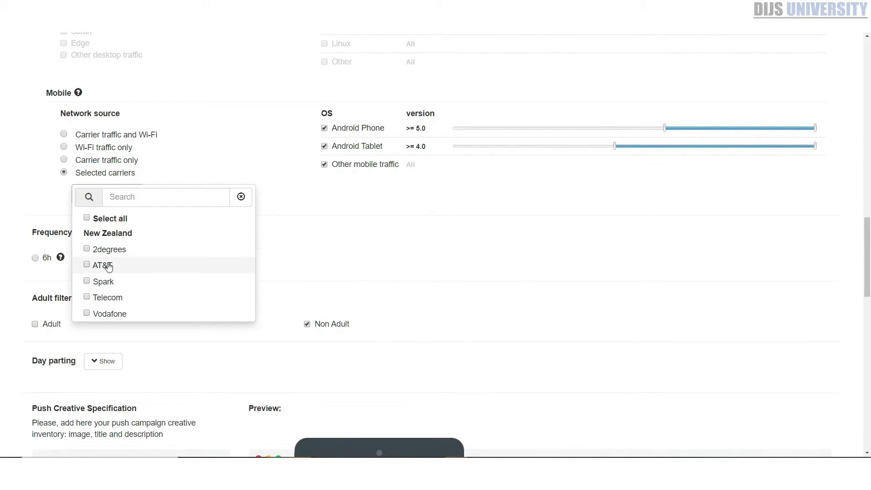
pyautogui.click(259, 147)
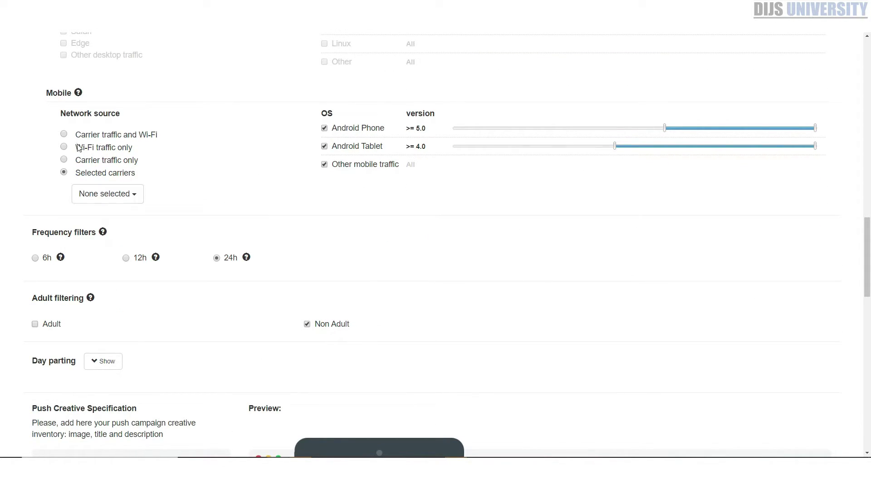
pyautogui.click(65, 136)
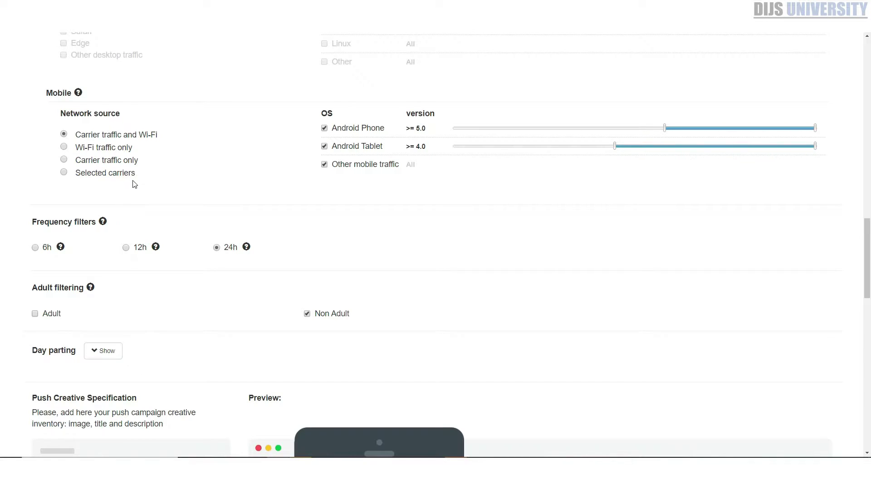
pyautogui.scroll(-1, 141, 184)
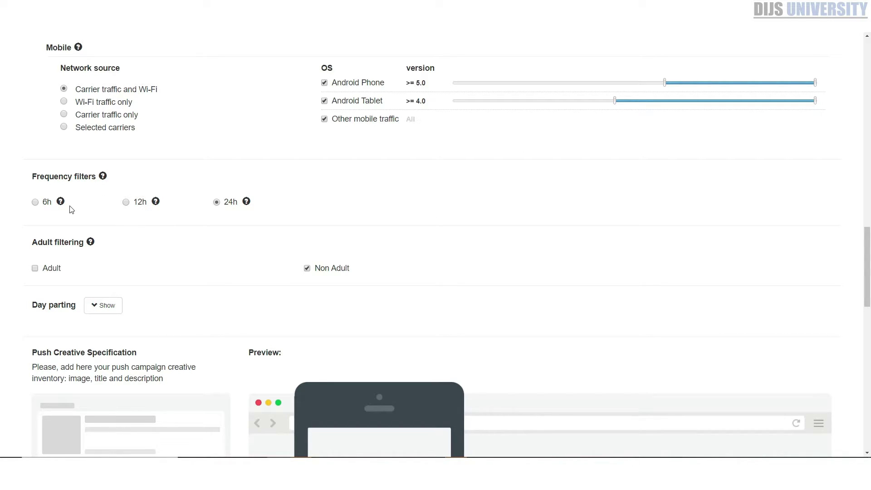
pyautogui.scroll(-2, 165, 271)
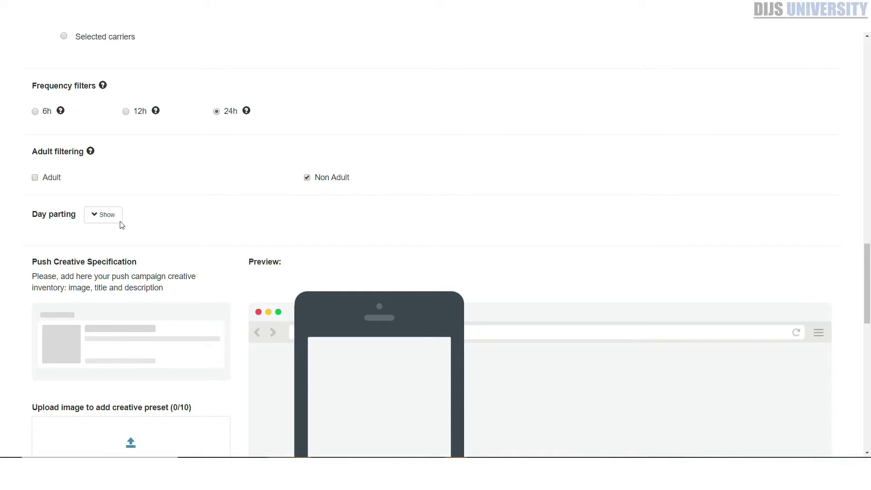
# Set the day-parting custom timezone to (UTC+08:00) Kuala Lumpur, Singapore
pyautogui.click(100, 218)
pyautogui.scroll(-2, 216, 216)
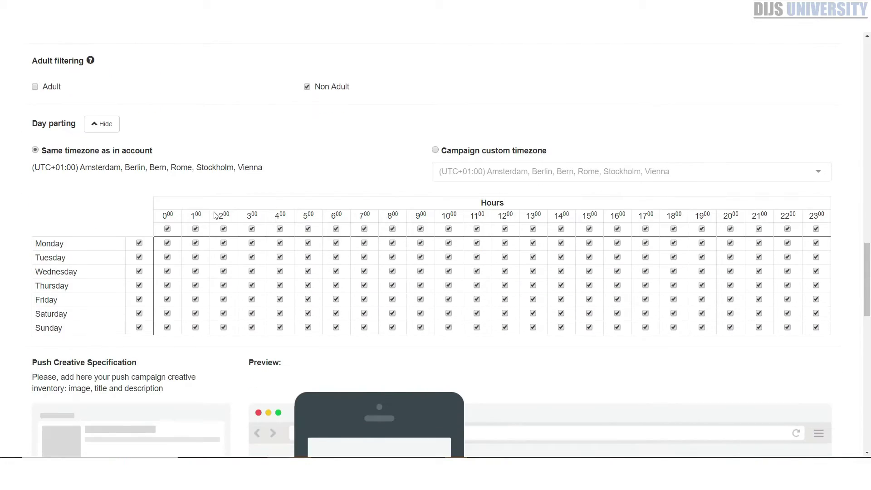
pyautogui.click(489, 150)
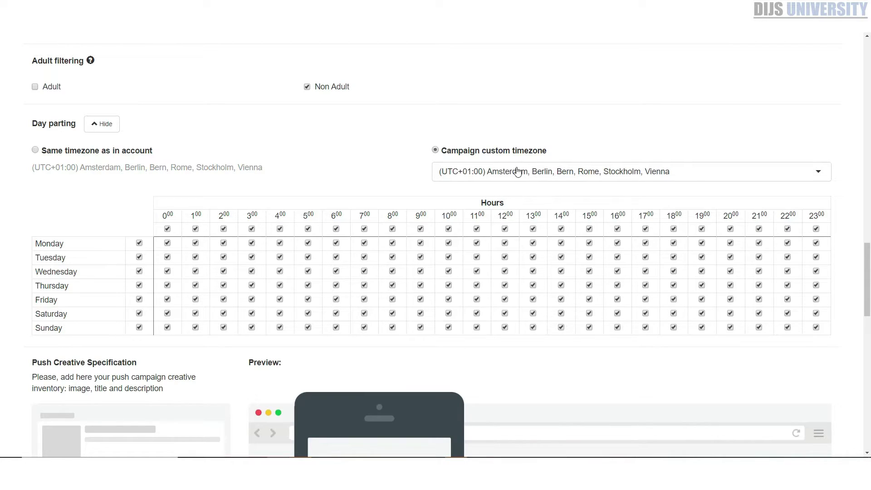
pyautogui.click(535, 173)
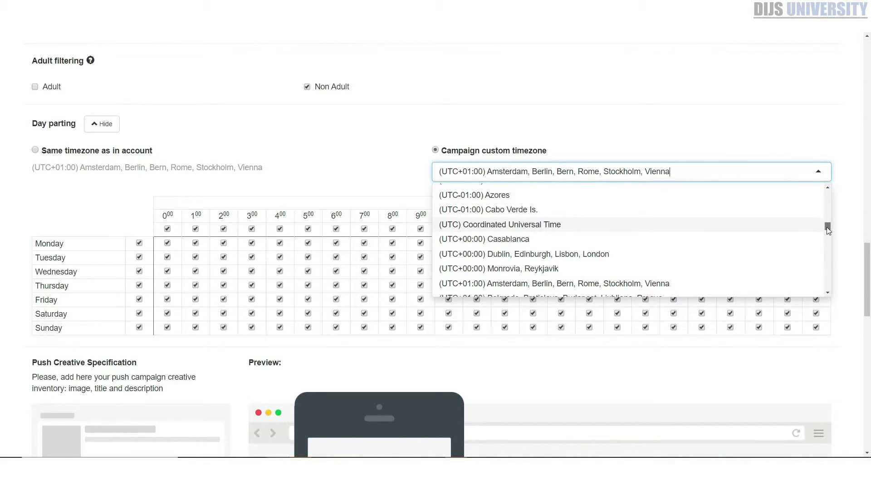
pyautogui.moveTo(827, 226); pyautogui.dragTo(828, 287)
pyautogui.scroll(6, 578, 270)
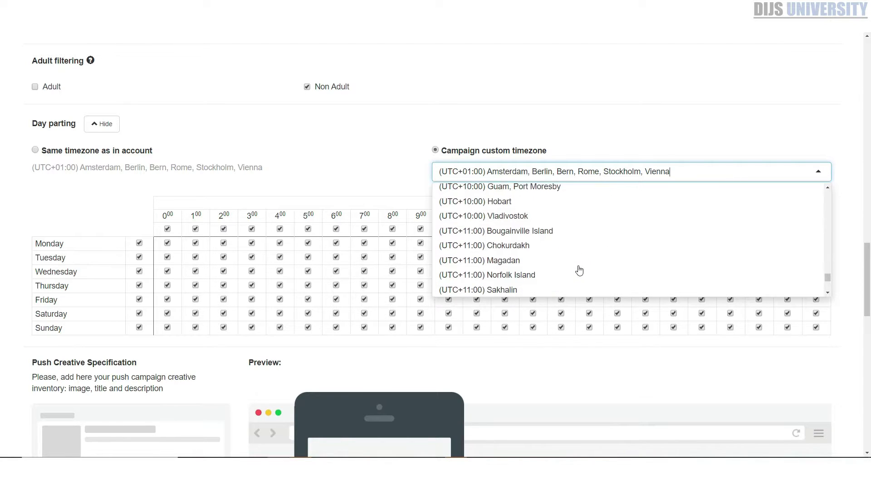
pyautogui.scroll(1, 578, 248)
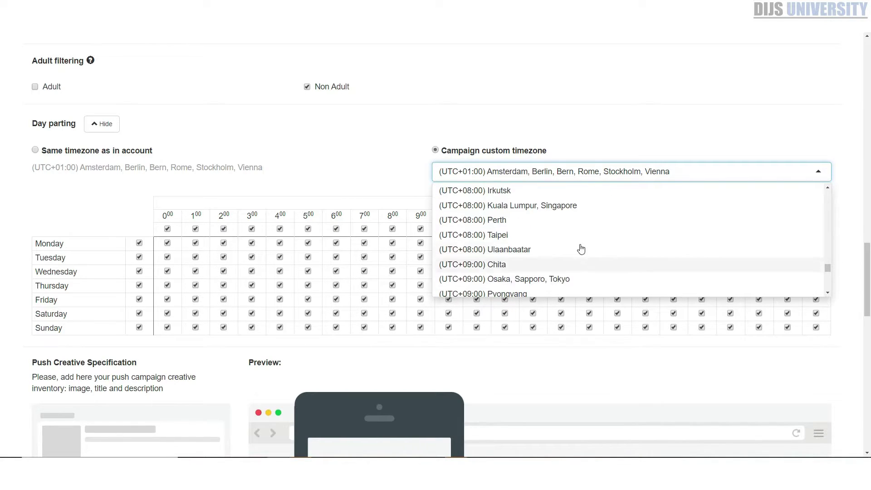
pyautogui.click(568, 207)
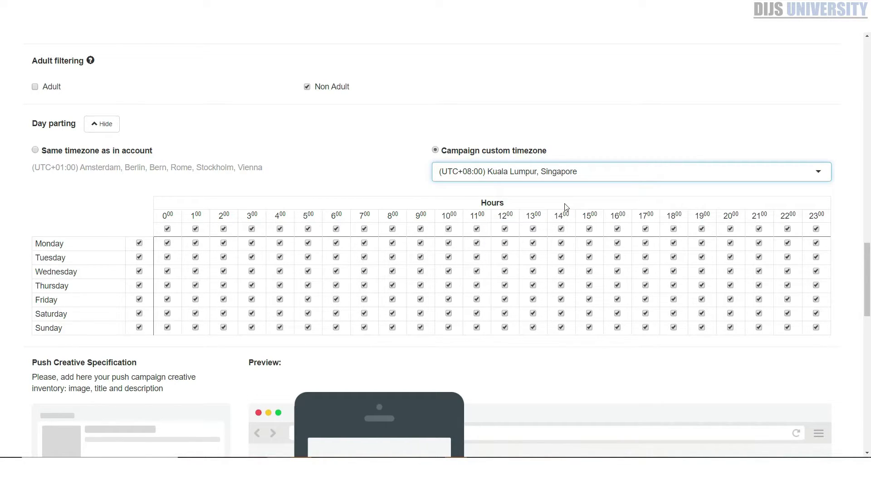
# Exclude the 0:00–4:00 and 23:00 hours on every day
pyautogui.click(168, 229)
pyautogui.click(198, 231)
pyautogui.click(223, 230)
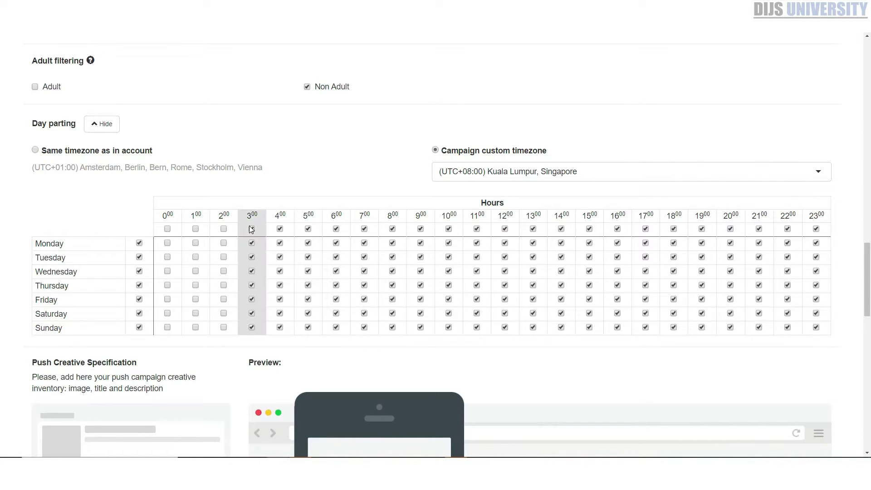
pyautogui.click(252, 229)
pyautogui.click(280, 230)
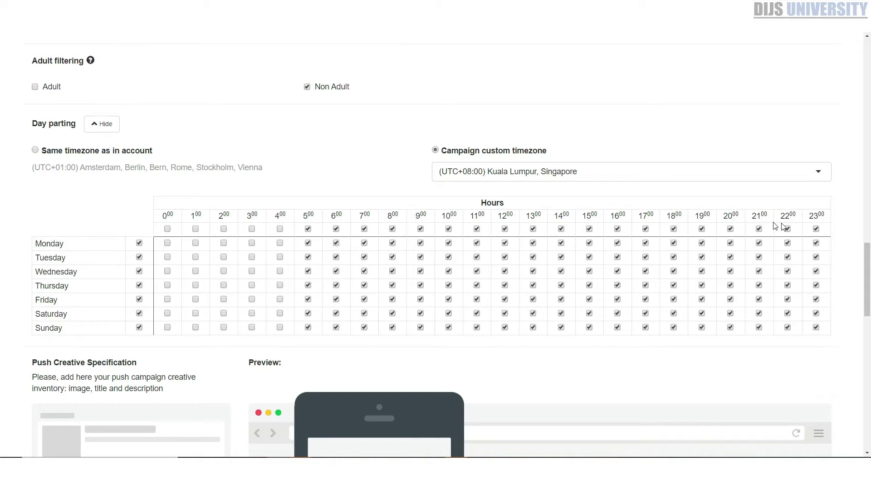
pyautogui.click(817, 228)
# Toggle the 10:00 hour off for all days and Monday–Friday, leaving it enabled
pyautogui.click(449, 229)
pyautogui.click(449, 229)
pyautogui.click(449, 244)
pyautogui.click(449, 257)
pyautogui.click(449, 272)
pyautogui.click(448, 299)
pyautogui.click(449, 285)
pyautogui.click(449, 229)
pyautogui.scroll(-5, 470, 322)
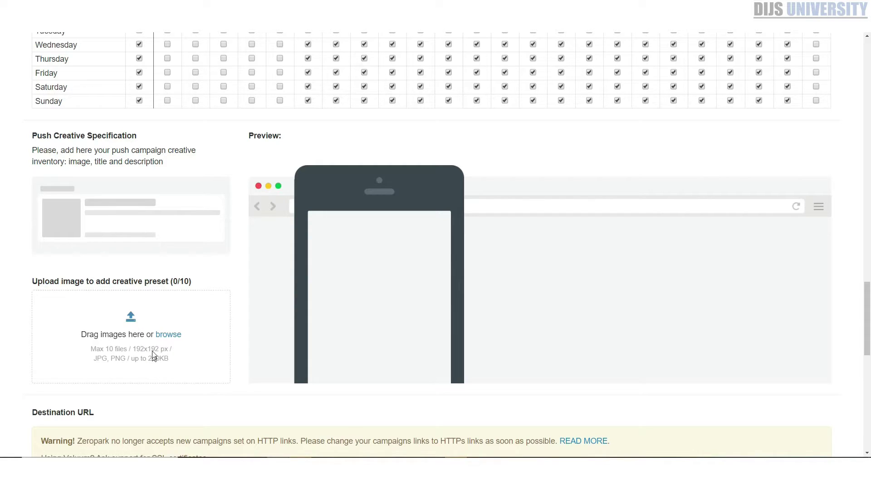
# Paste the Voluum tracking URL as the destination URL
pyautogui.scroll(-3, 163, 369)
pyautogui.scroll(2, 409, 204)
pyautogui.scroll(-4, 362, 222)
pyautogui.click(67, 267)
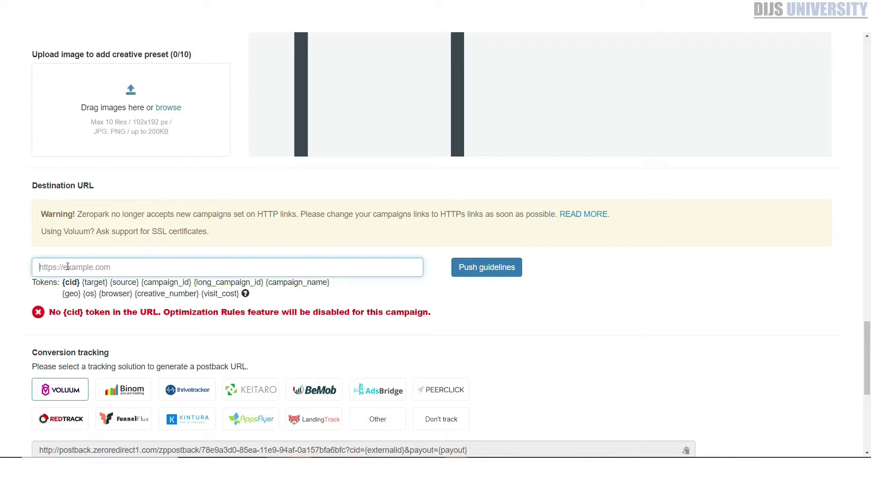
pyautogui.write('https://track.mediariches.com/voluum/4be6d494-070b-4b75-b9c0-7a6d33e206df')
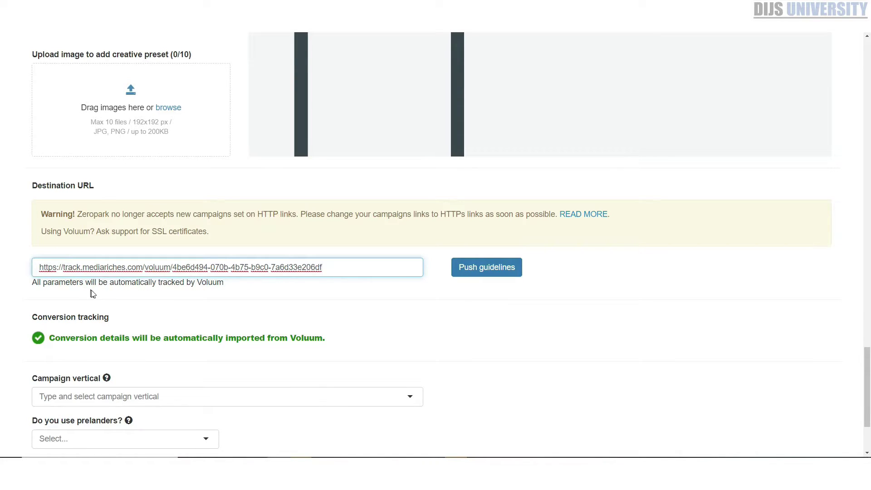
pyautogui.scroll(-2, 141, 361)
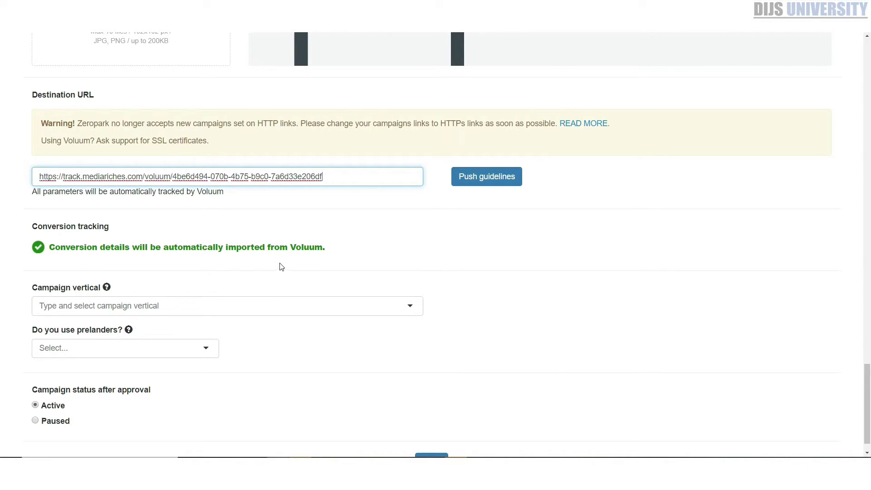
# Choose the Surveys & Sweeps vertical, No prelanders, and Paused status after approval
pyautogui.click(161, 302)
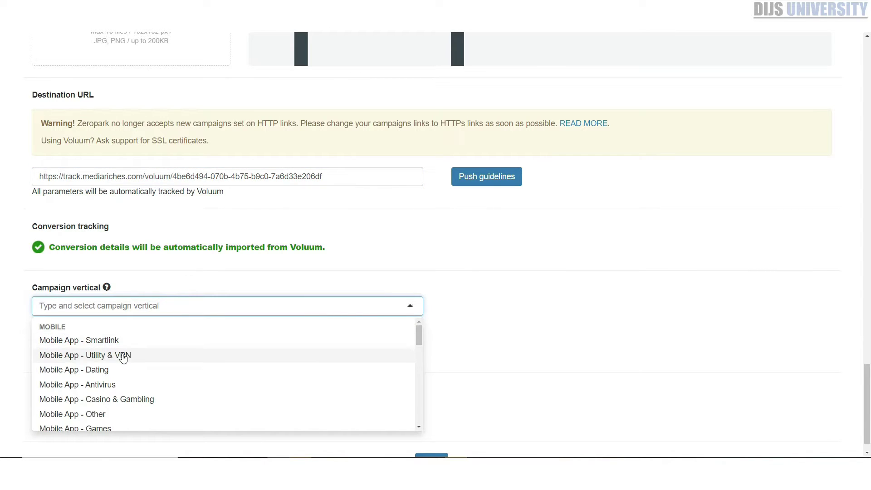
pyautogui.scroll(-3, 125, 355)
pyautogui.click(111, 333)
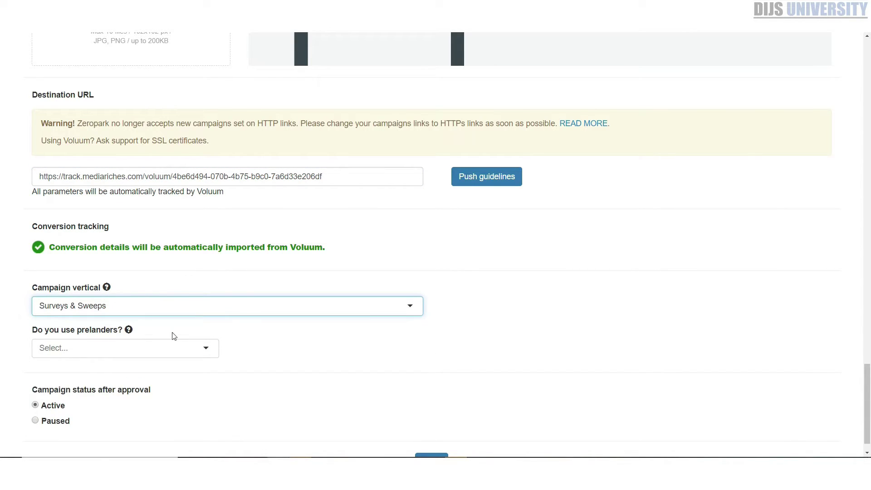
pyautogui.click(57, 350)
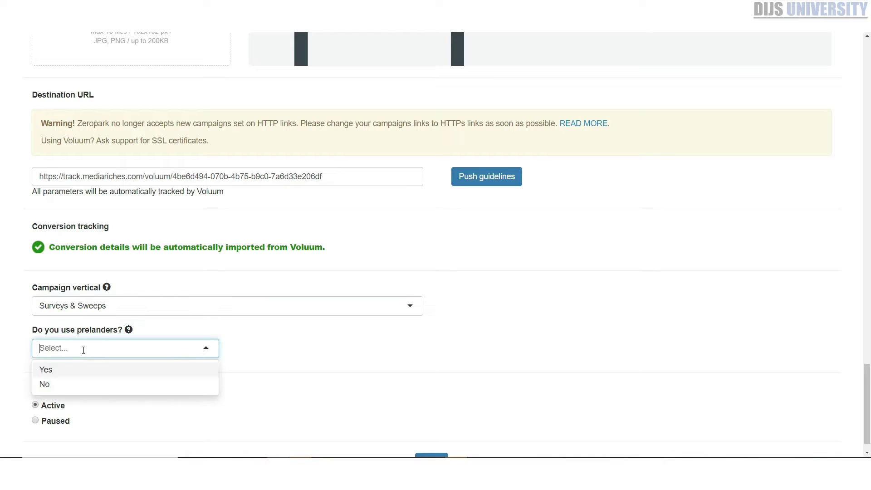
pyautogui.click(72, 385)
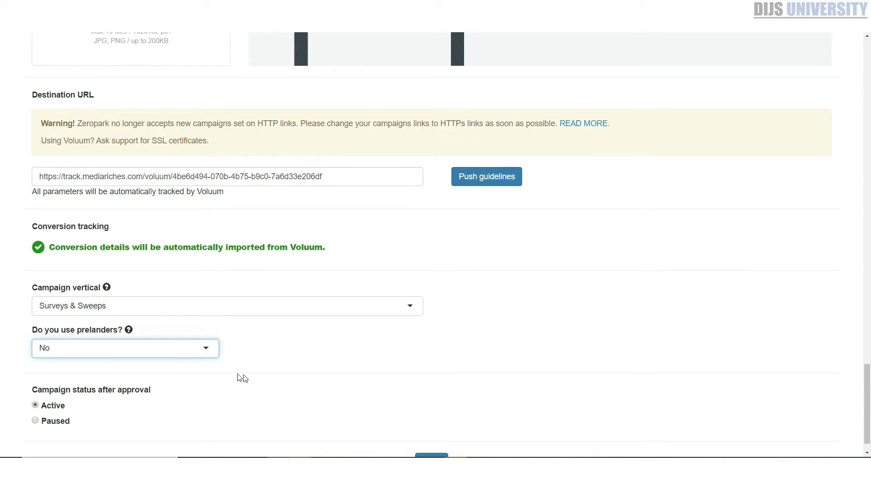
pyautogui.click(36, 421)
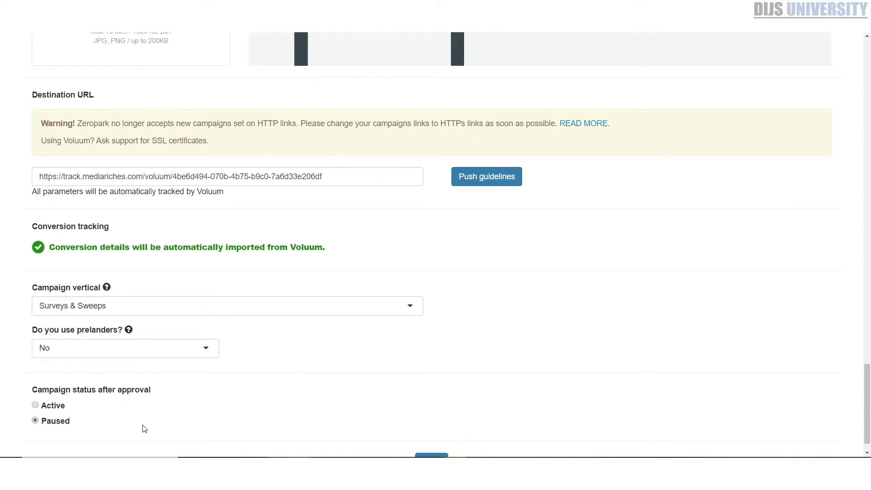
pyautogui.scroll(4, 144, 426)
pyautogui.scroll(2, 148, 430)
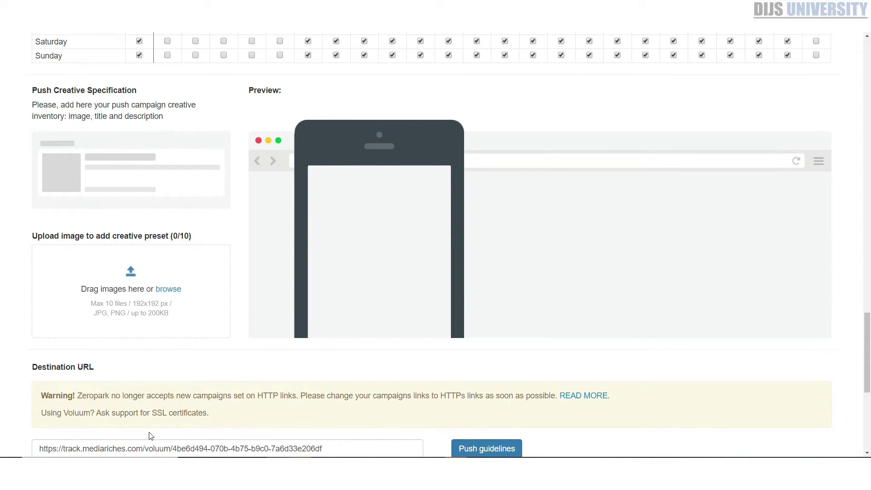
pyautogui.scroll(-2, 488, 454)
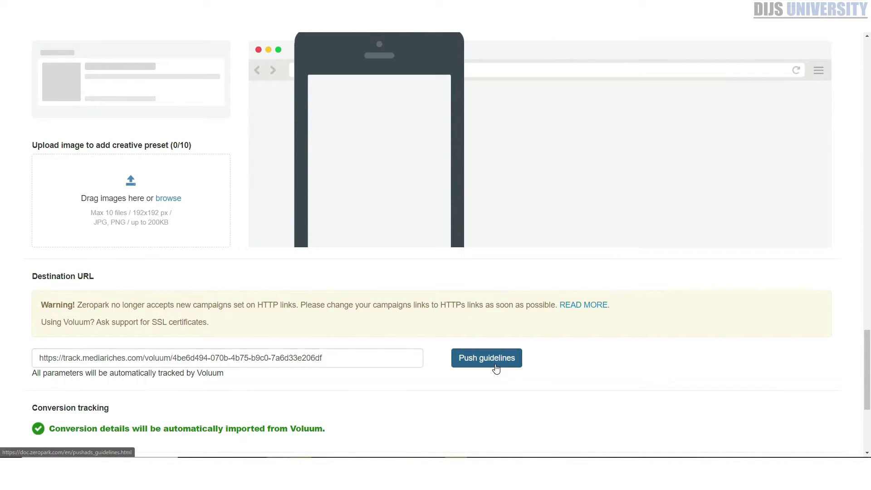
pyautogui.scroll(3, 496, 365)
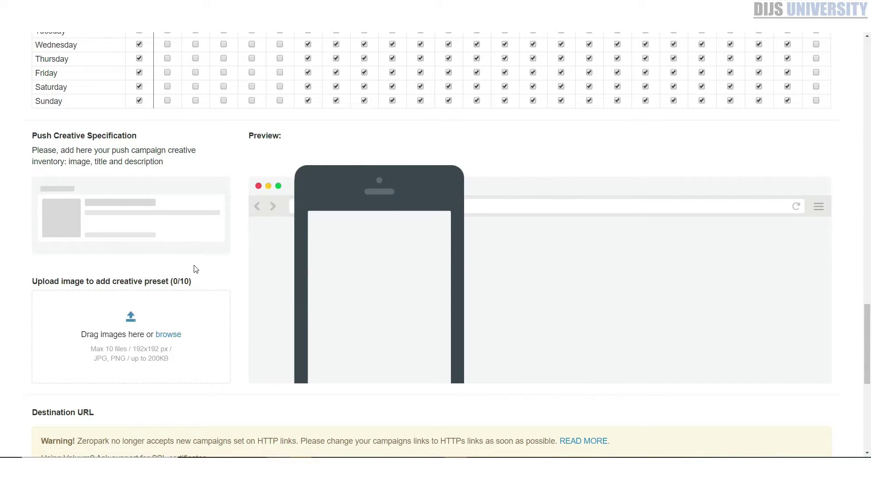
# Upload the post office icon from Downloads as the Draft #1 creative image
pyautogui.click(174, 339)
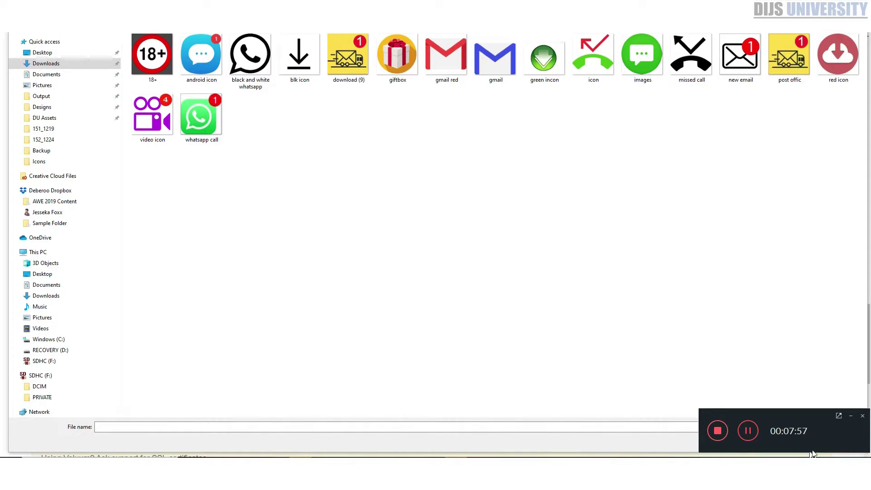
pyautogui.click(851, 416)
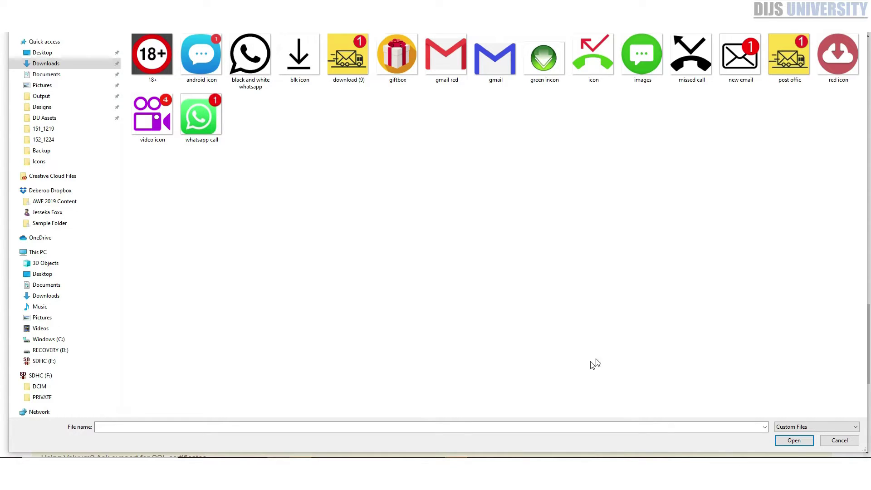
pyautogui.doubleClick(796, 49)
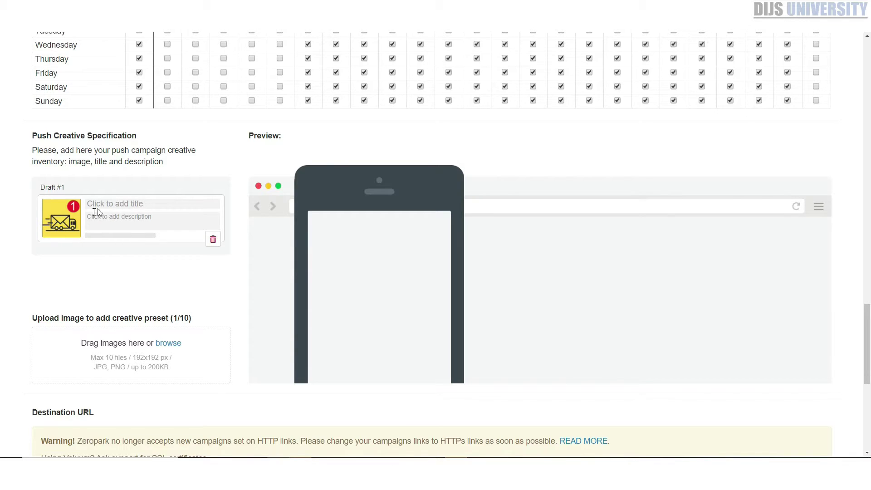
pyautogui.click(91, 204)
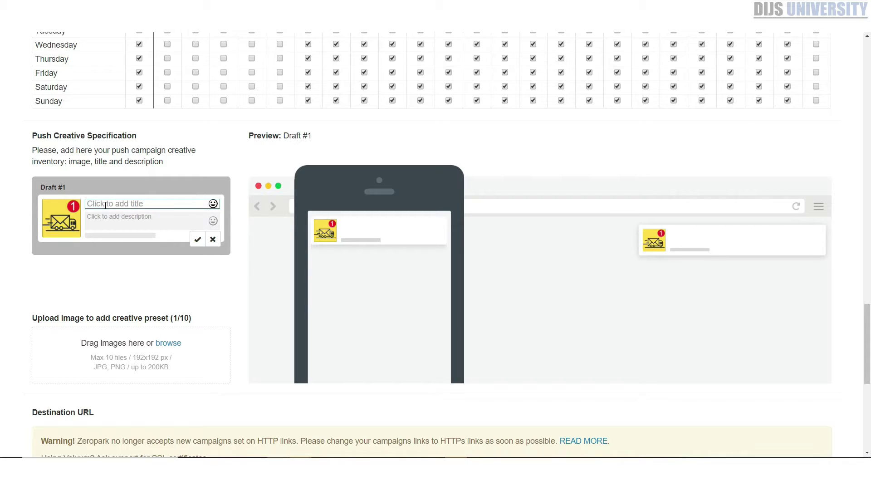
# Give the Draft #1 creative an 'Order … is Ready !' title
pyautogui.write('Order #11')
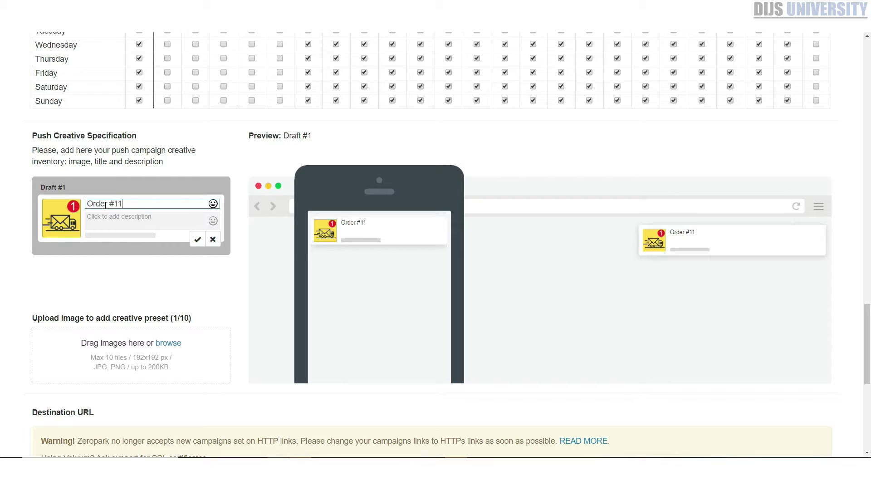
pyautogui.write('232 is r')
pyautogui.write('Ready !')
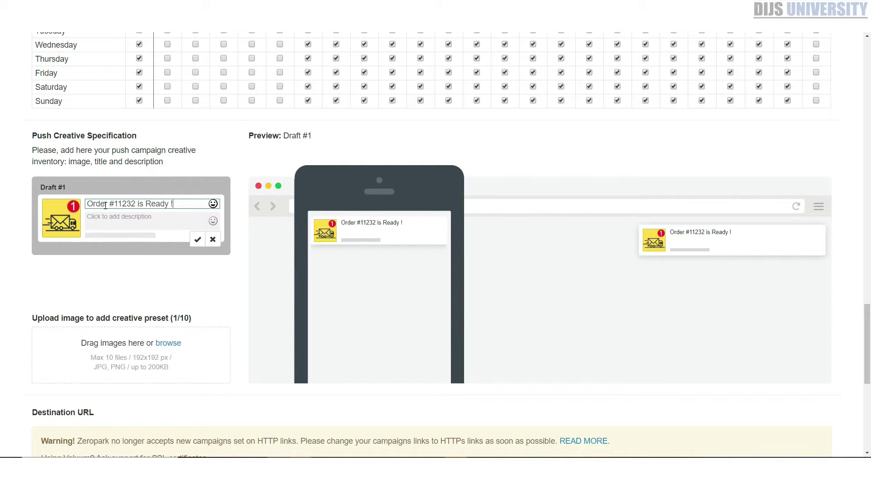
# Write the description 'Click to confirm iPhone11 deliviery for your new'
pyautogui.click(137, 223)
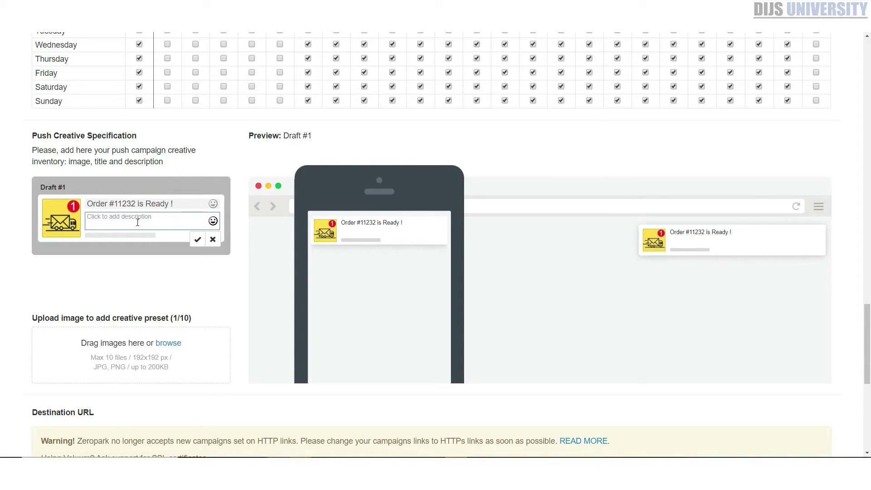
pyautogui.write('Click to confori')
pyautogui.press('BackSpace')
pyautogui.write('m delivie')
pyautogui.write('ry f')
pyautogui.write('or new')
pyautogui.write(' iPh')
pyautogui.press('BackSpace')
pyautogui.press('BackSpace')
pyautogui.press('BackSpace')
pyautogui.press('BackSpace')
pyautogui.press('BackSpace')
pyautogui.press('BackSpace')
pyautogui.press('BackSpace')
pyautogui.write('yo')
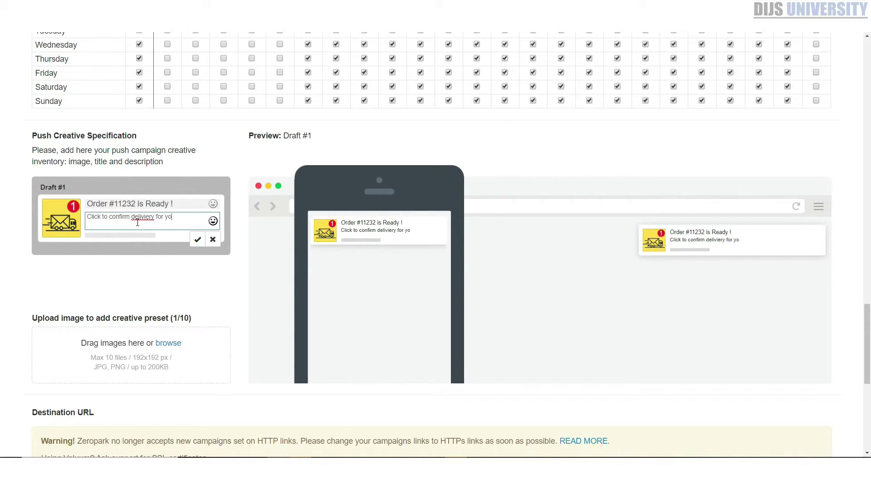
pyautogui.write('ur new iphone 11')
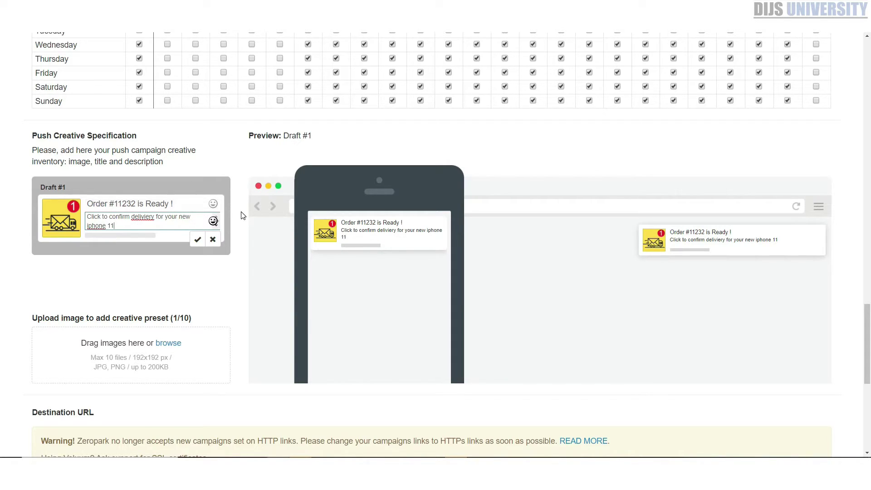
pyautogui.moveTo(88, 225); pyautogui.dragTo(128, 227)
pyautogui.press('BackSpace')
pyautogui.click(131, 217)
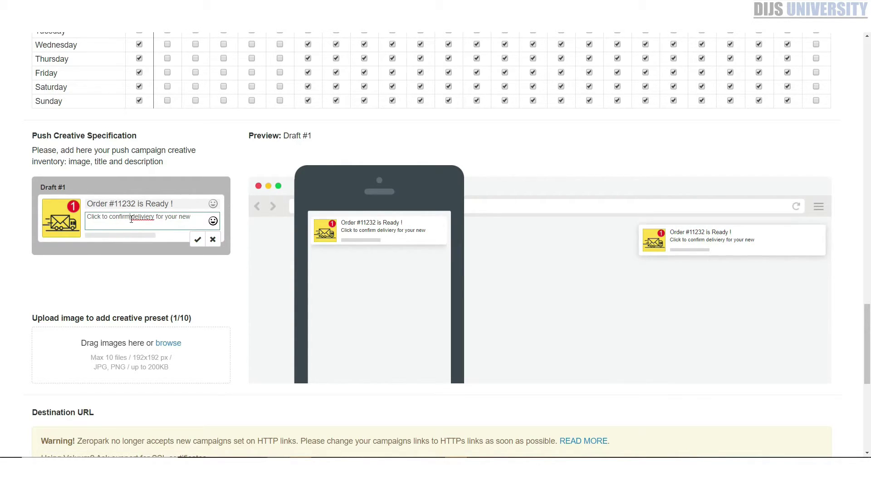
pyautogui.write('ne')
pyautogui.press('BackSpace')
pyautogui.press('BackSpace')
pyautogui.write('iPhone11')
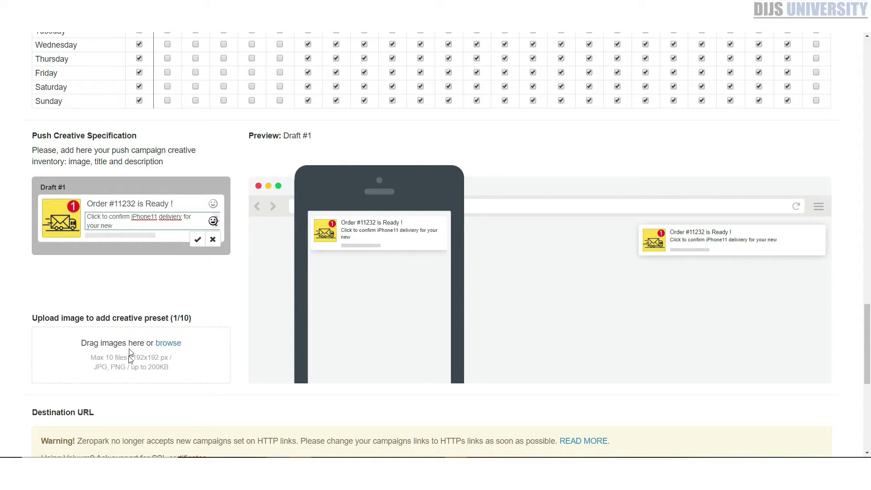
pyautogui.scroll(-2, 127, 366)
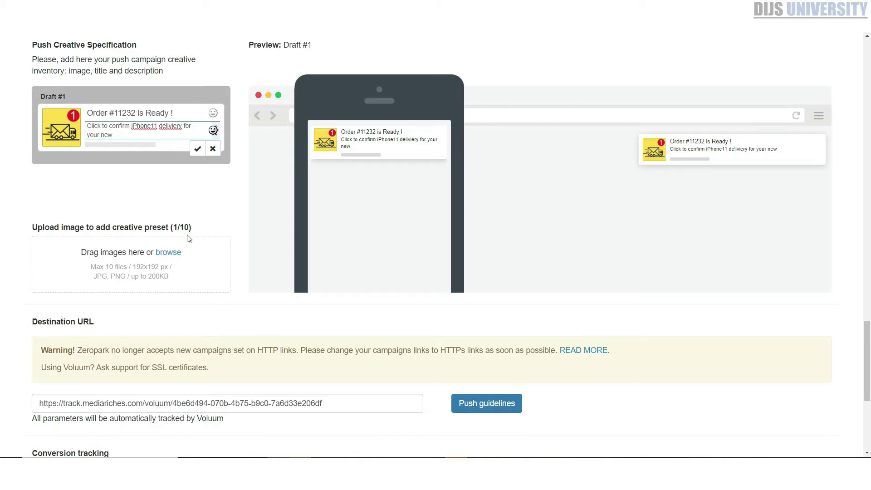
# Raise the daily budget from 20 to 50 and the campaign budget from 60 to 150
pyautogui.scroll(-5, 220, 259)
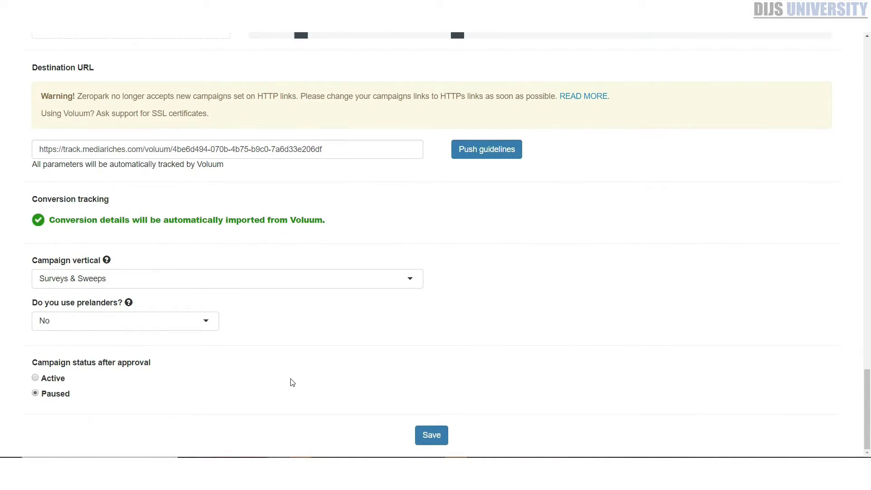
pyautogui.scroll(3, 291, 383)
pyautogui.scroll(17, 290, 383)
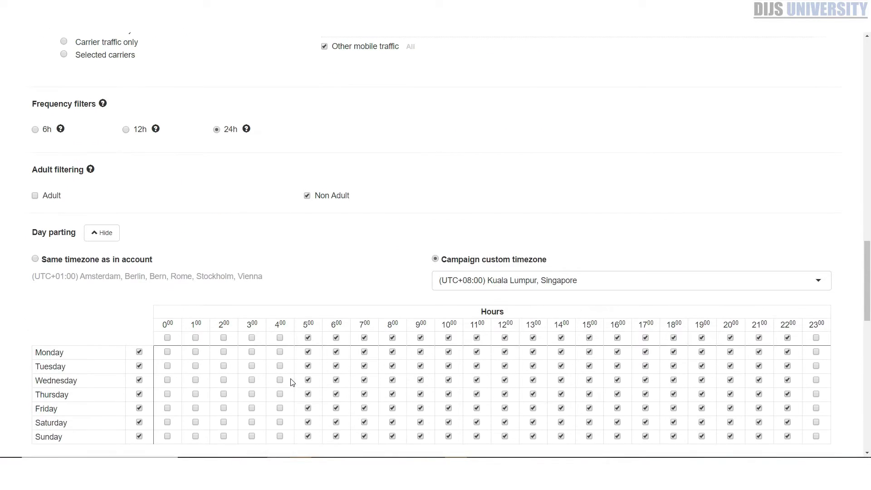
pyautogui.scroll(3, 292, 383)
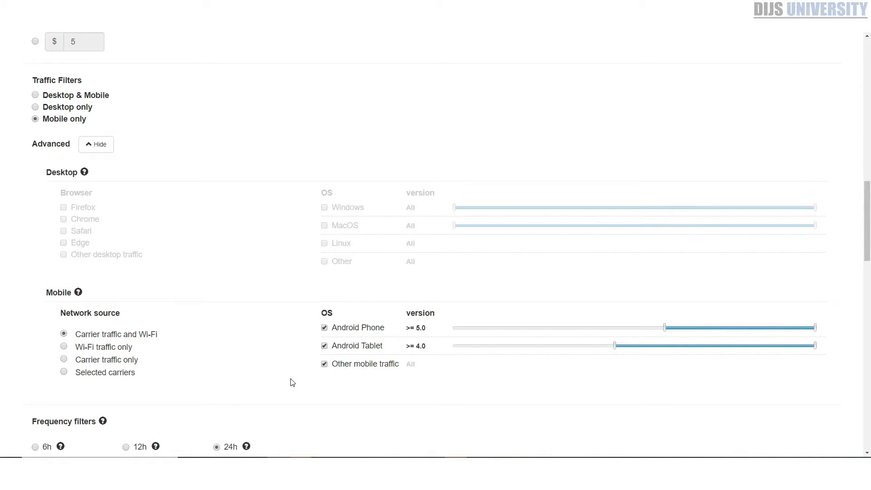
pyautogui.scroll(9, 292, 383)
pyautogui.scroll(5, 299, 387)
pyautogui.scroll(-4, 298, 387)
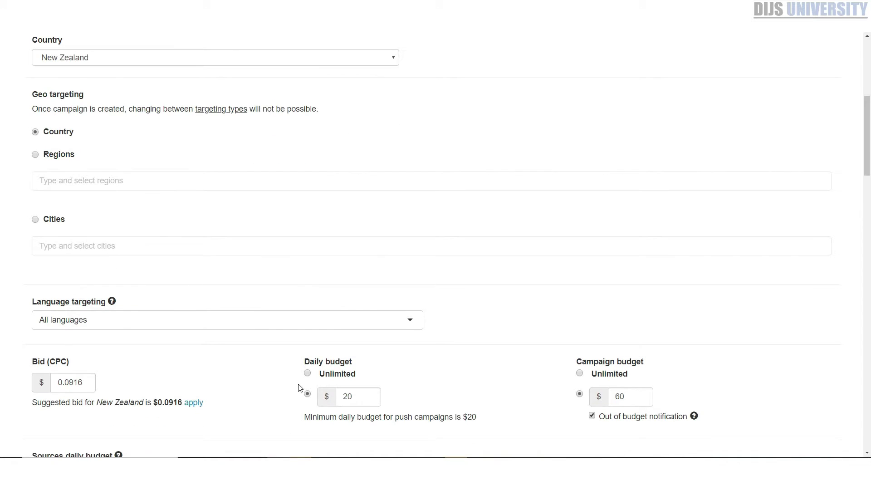
pyautogui.scroll(-1, 298, 388)
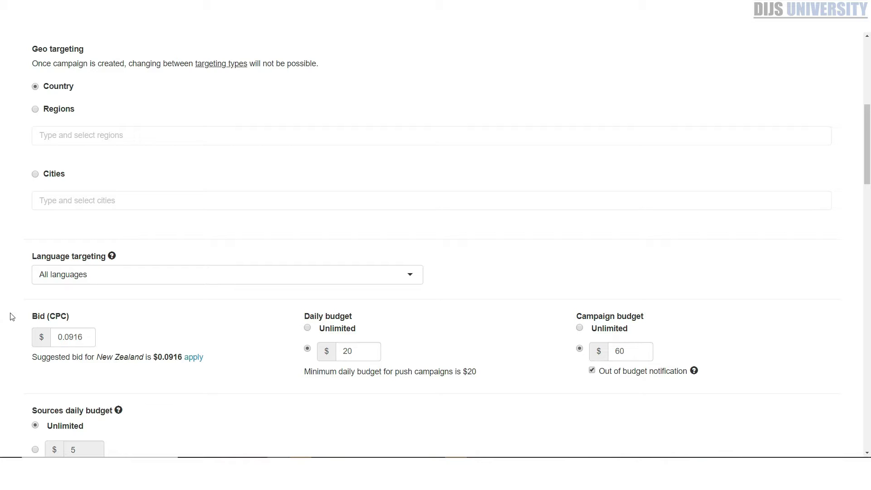
pyautogui.moveTo(363, 351); pyautogui.dragTo(344, 351)
pyautogui.write('50')
pyautogui.click(448, 320)
pyautogui.doubleClick(642, 351)
pyautogui.write('150')
pyautogui.click(716, 262)
# Check the Bid (CPC) value and leave it unchanged at 0.0916
pyautogui.scroll(-2, 749, 304)
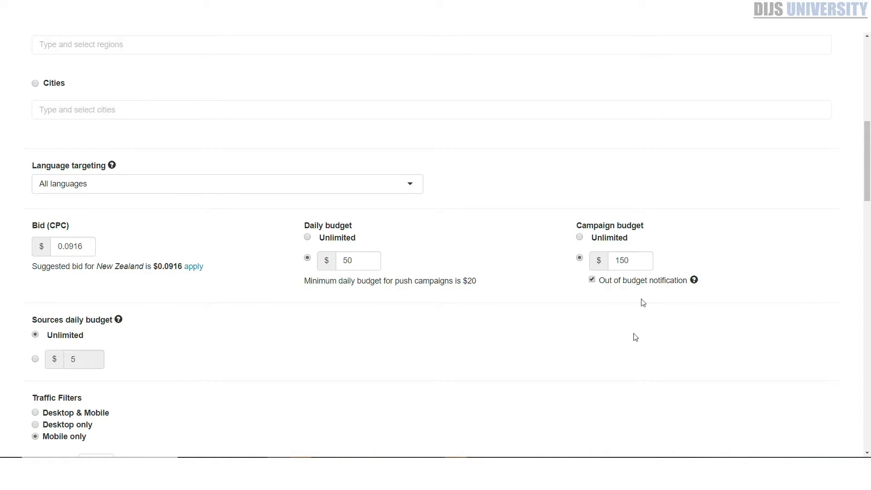
pyautogui.scroll(-3, 613, 357)
pyautogui.scroll(2, 613, 358)
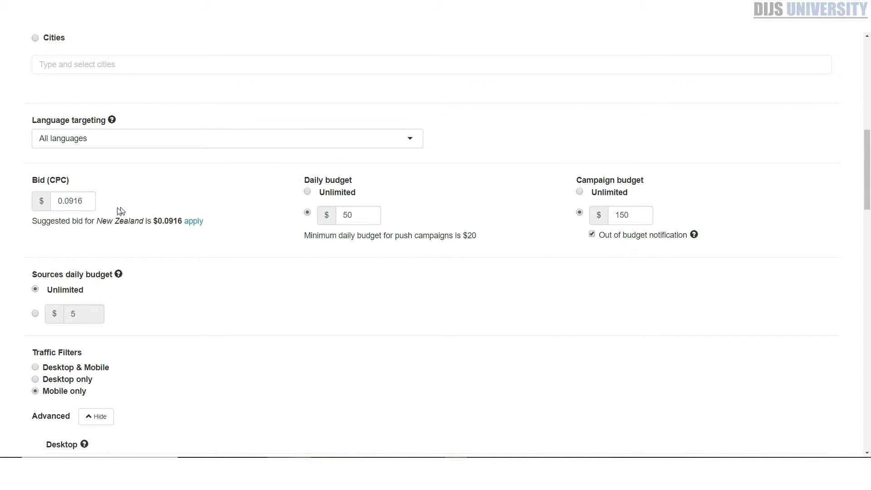
pyautogui.moveTo(72, 200); pyautogui.dragTo(83, 202)
pyautogui.doubleClick(85, 200)
pyautogui.click(73, 201)
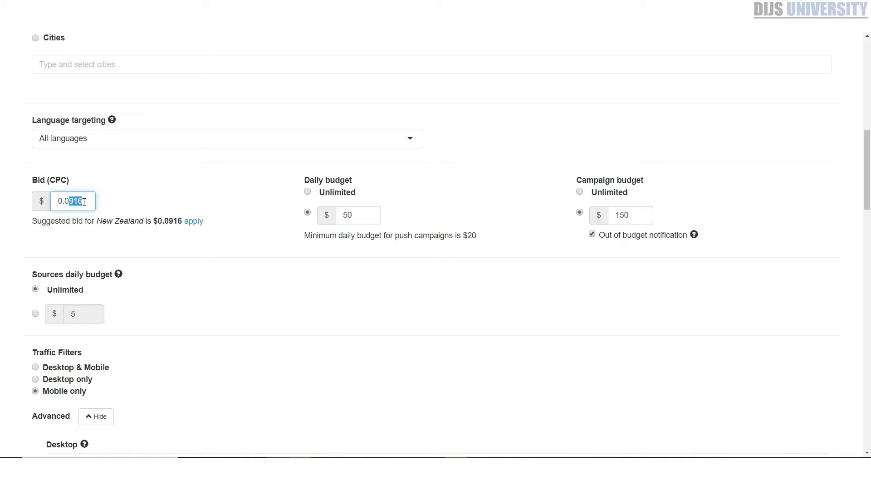
pyautogui.click(111, 201)
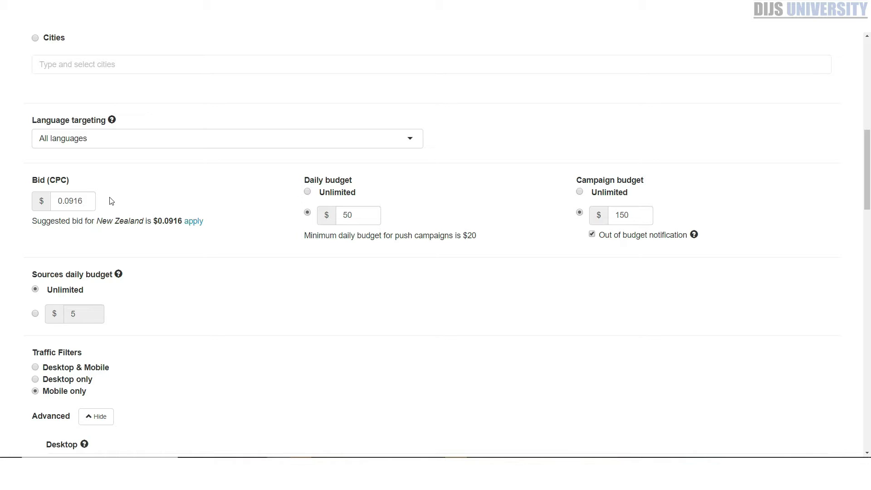
pyautogui.scroll(4, 156, 229)
pyautogui.scroll(2, 168, 238)
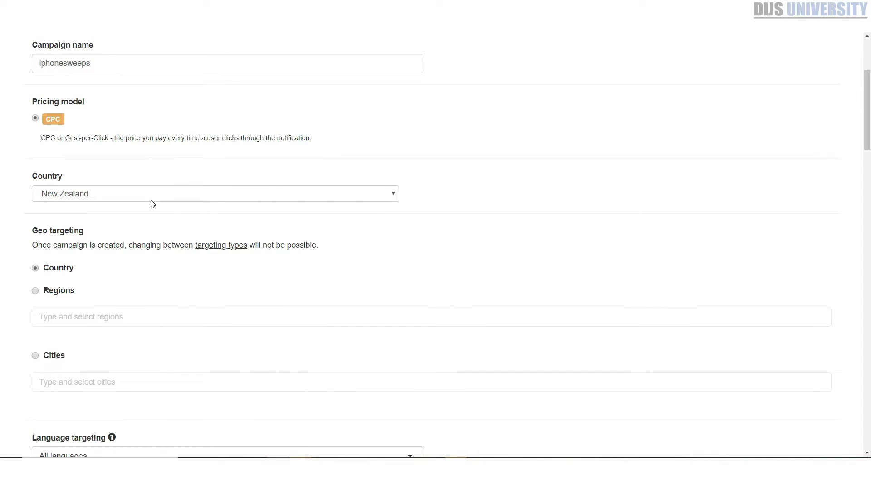
pyautogui.scroll(-5, 60, 364)
pyautogui.scroll(-5, 136, 341)
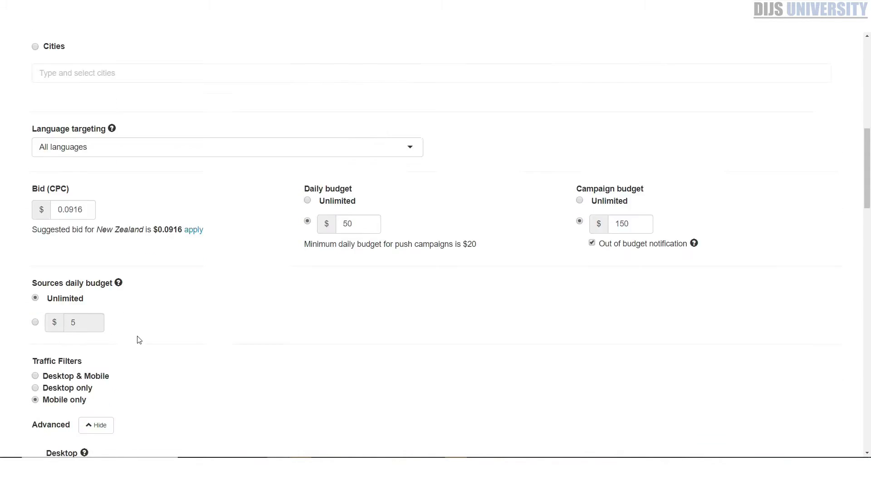
pyautogui.scroll(-1, 141, 338)
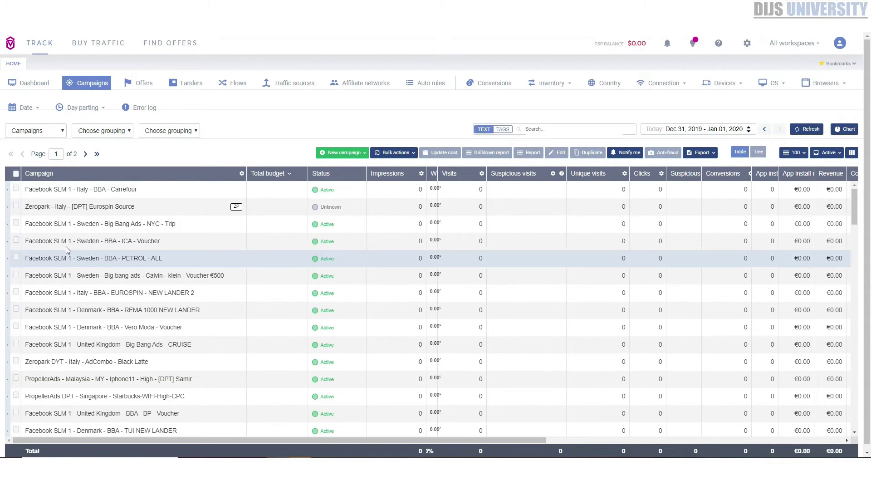
# Select the paused Zeropark New Zealand Pak'nSave Vodafone campaign in Voluum's list
pyautogui.scroll(-6, 116, 305)
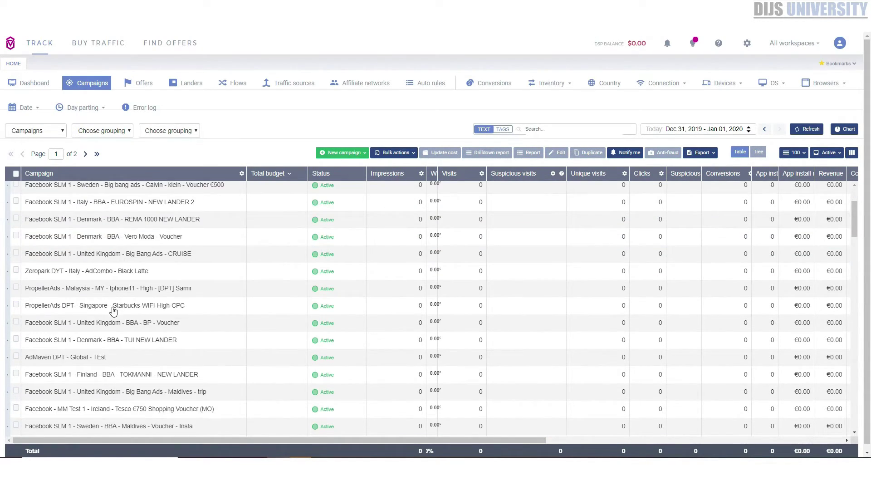
pyautogui.scroll(-2, 114, 312)
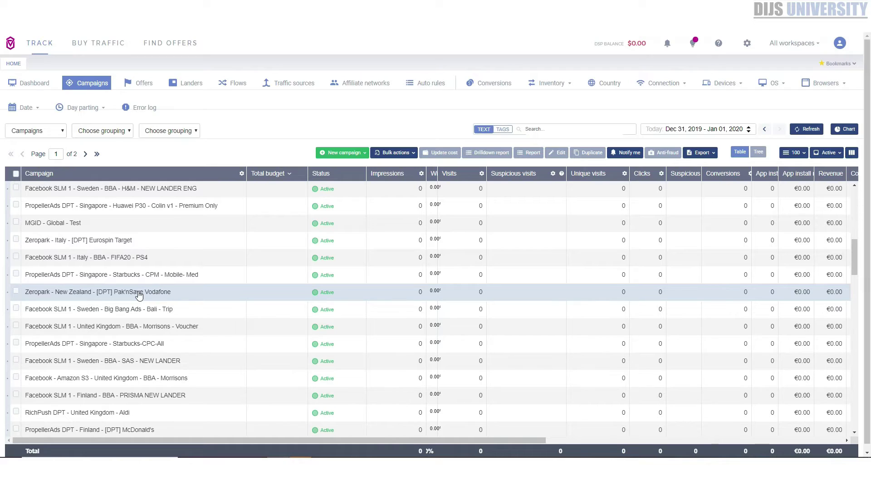
pyautogui.click(139, 294)
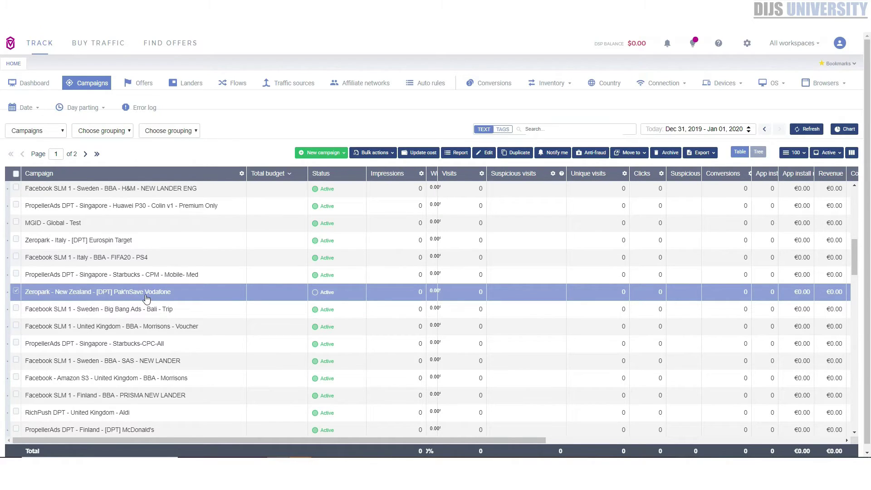
# Scroll further down the list and select the Zeropark Singapore Huawei P30 campaign
pyautogui.scroll(-2, 139, 363)
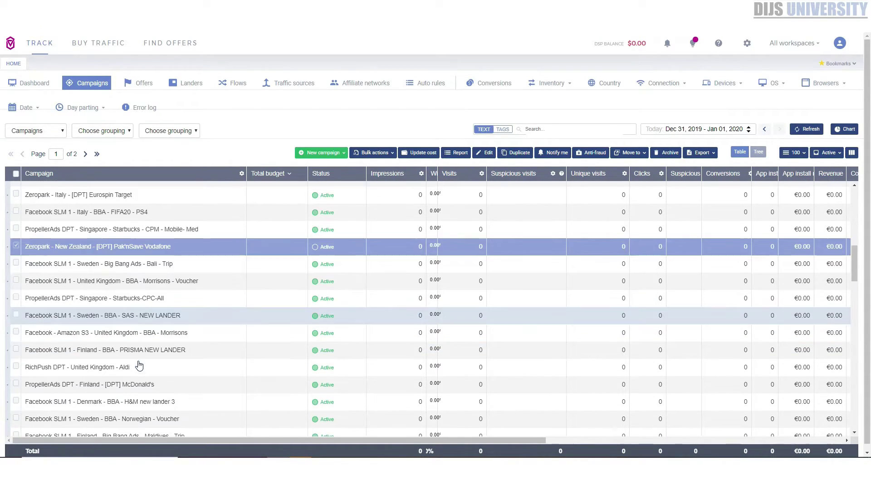
pyautogui.scroll(-5, 139, 365)
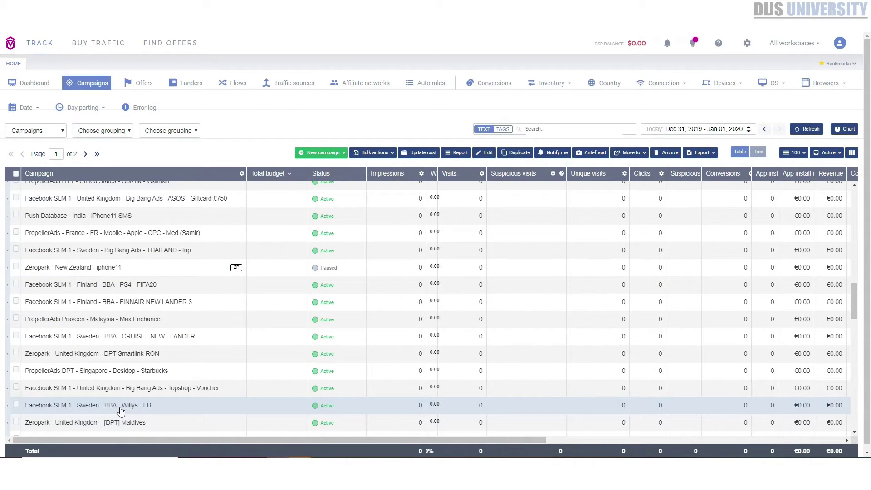
pyautogui.scroll(-2, 121, 411)
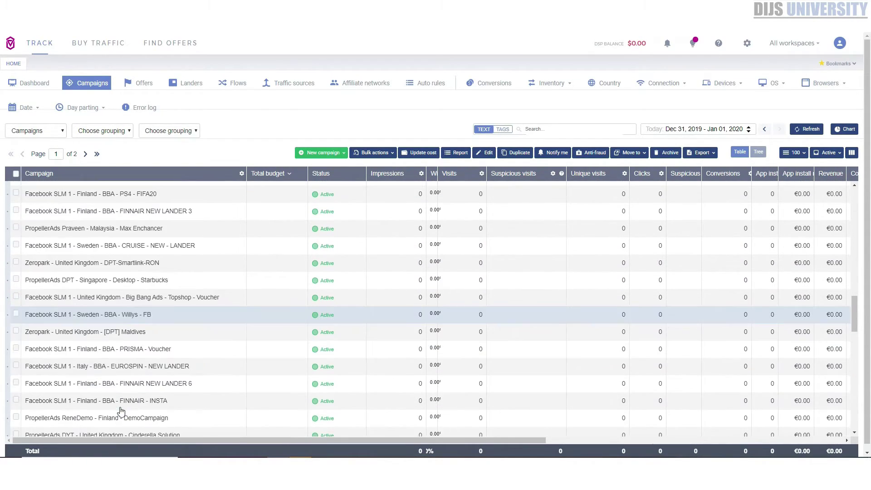
pyautogui.scroll(-6, 121, 411)
pyautogui.scroll(-6, 120, 411)
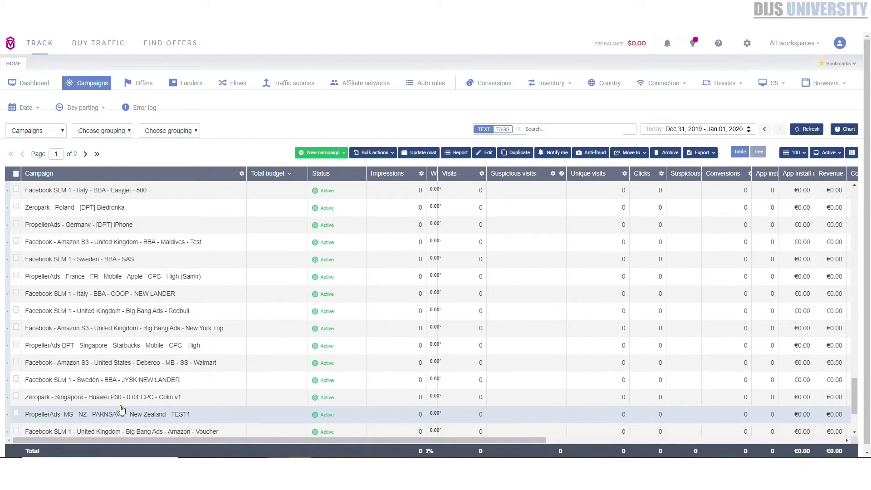
pyautogui.click(122, 400)
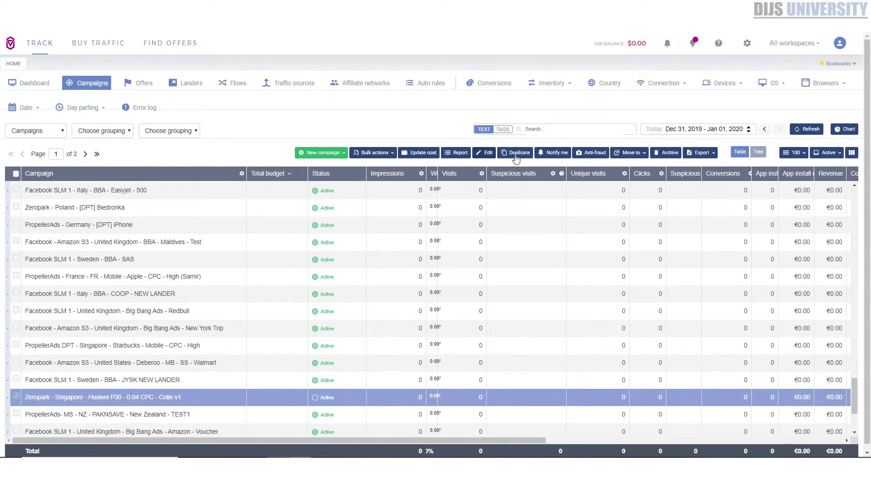
# Open the Singapore Huawei P30 campaign report, set its date range to this year, and show the grouping list
pyautogui.click(277, 174)
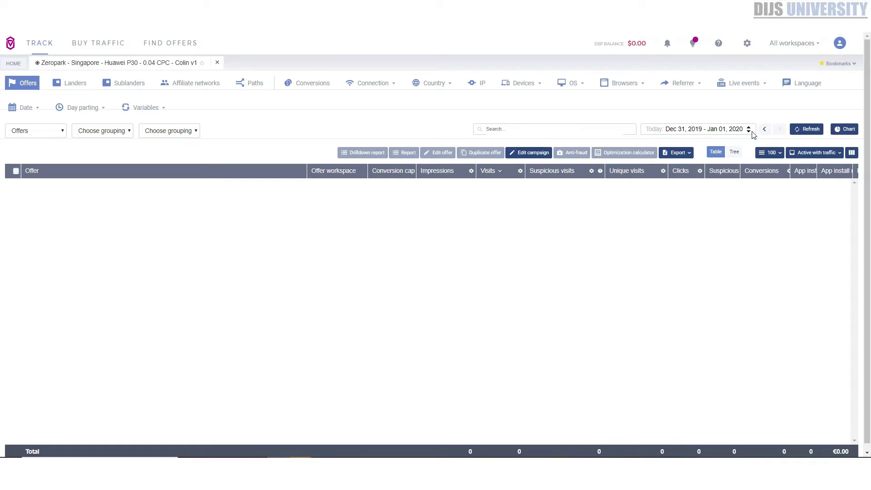
pyautogui.click(751, 133)
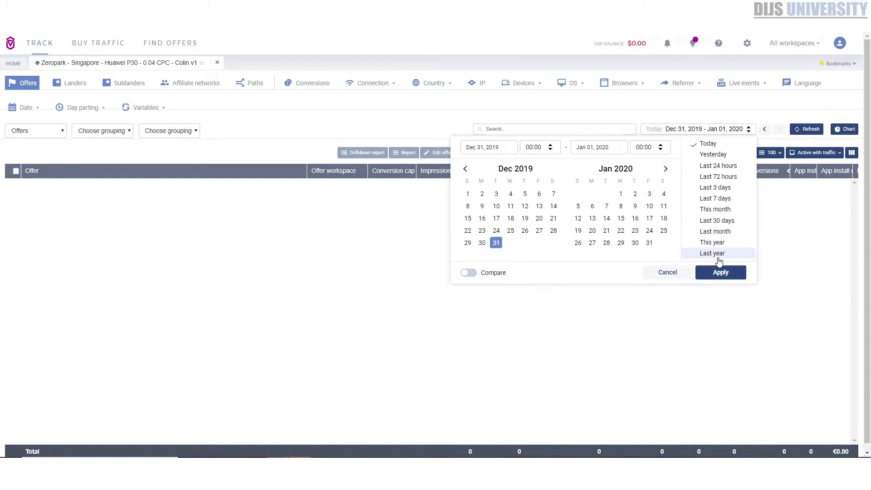
pyautogui.click(719, 255)
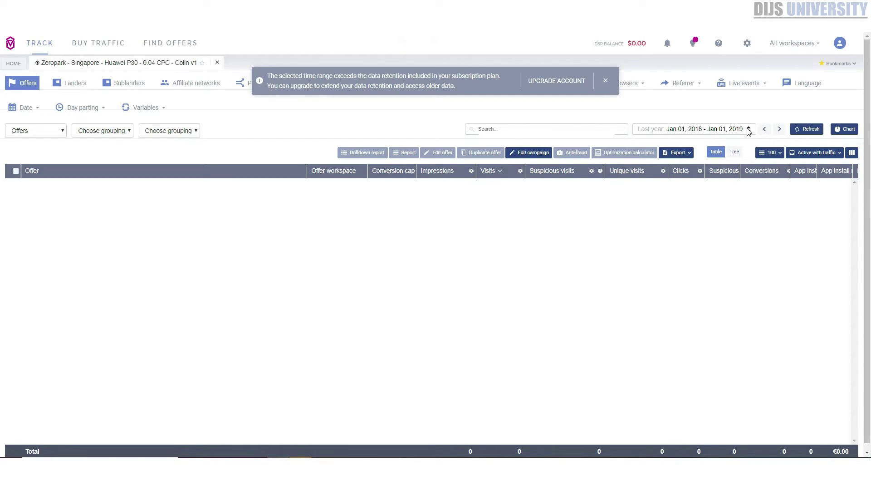
pyautogui.click(749, 131)
pyautogui.click(708, 245)
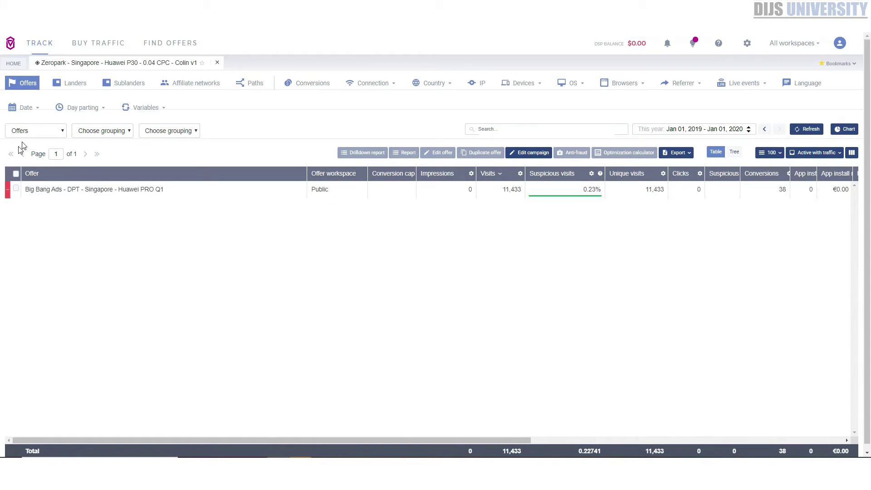
pyautogui.click(43, 133)
pyautogui.scroll(-5, 47, 231)
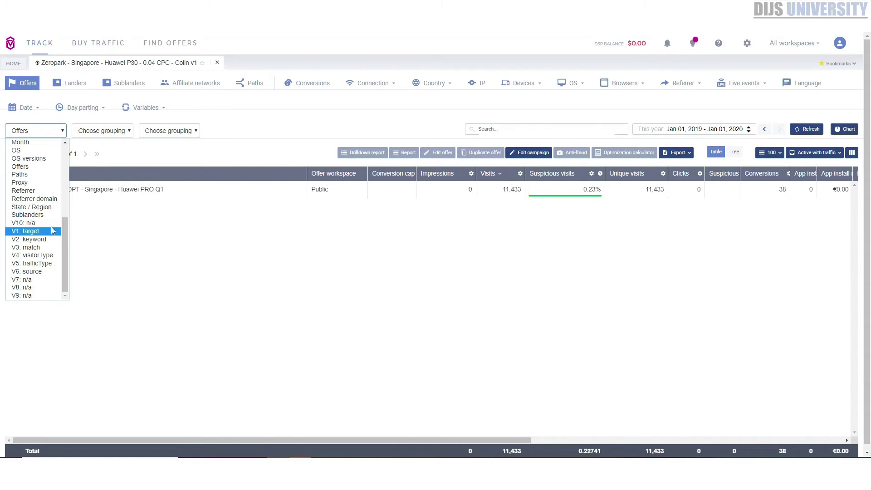
# Group the report by V6: source and sort the sources by profit
pyautogui.click(44, 272)
pyautogui.click(800, 133)
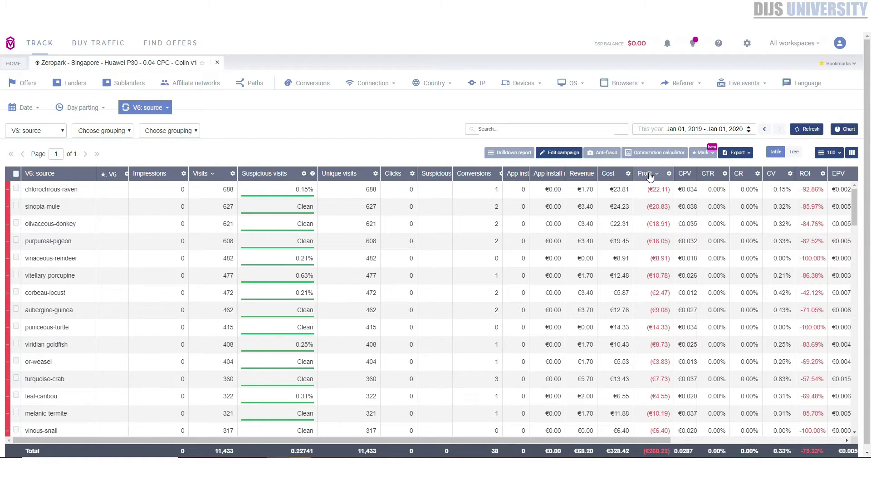
pyautogui.click(648, 178)
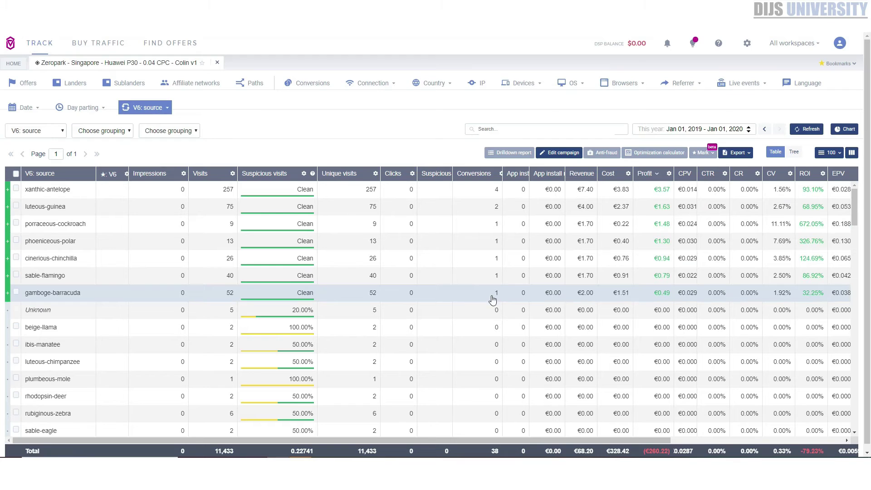
# Scroll through the V6 source rows and across the report's columns
pyautogui.scroll(-3, 450, 315)
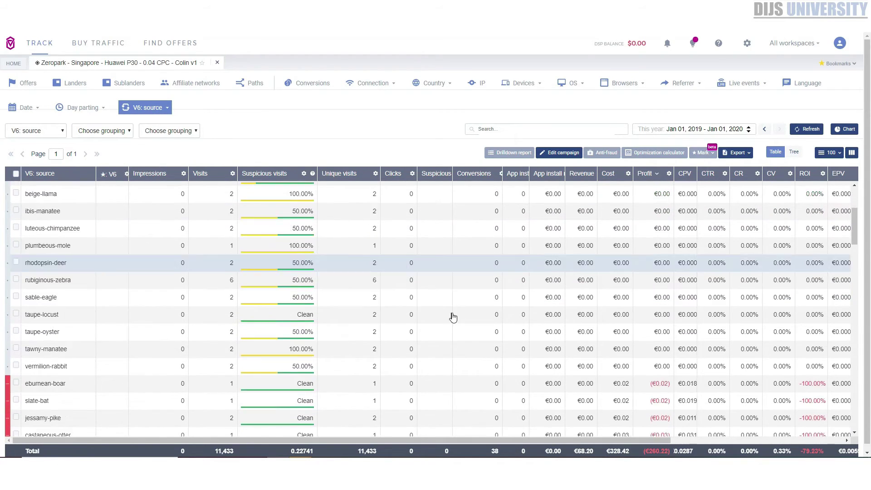
pyautogui.scroll(-4, 451, 317)
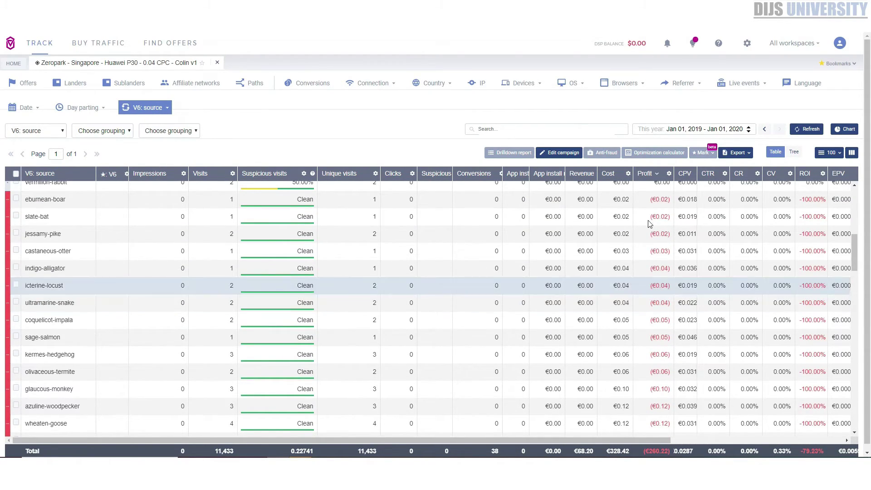
pyautogui.scroll(-8, 650, 252)
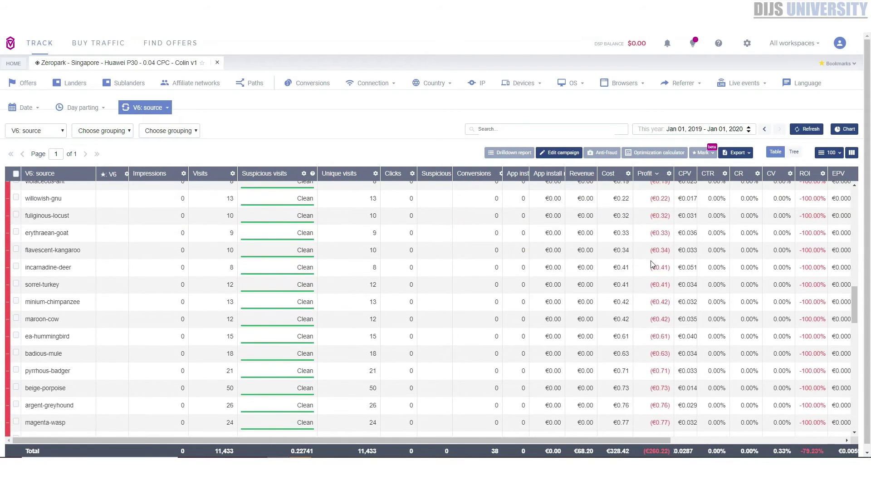
pyautogui.scroll(-2, 652, 264)
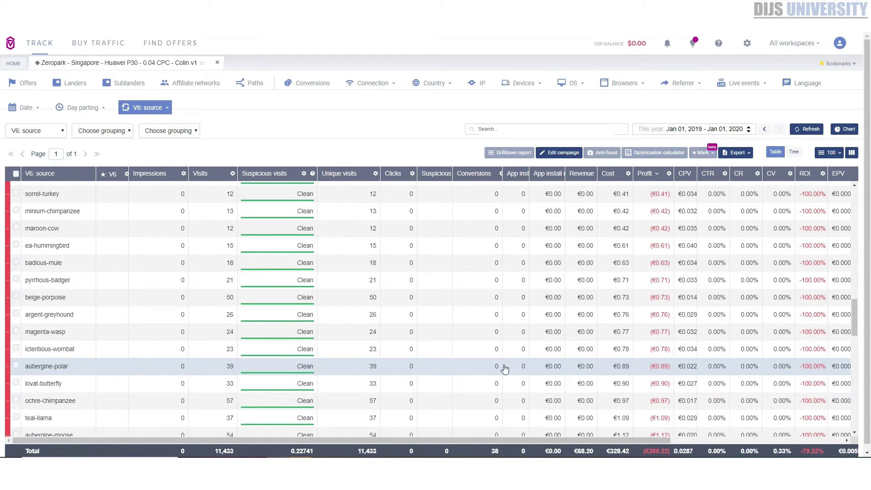
pyautogui.scroll(10, 215, 341)
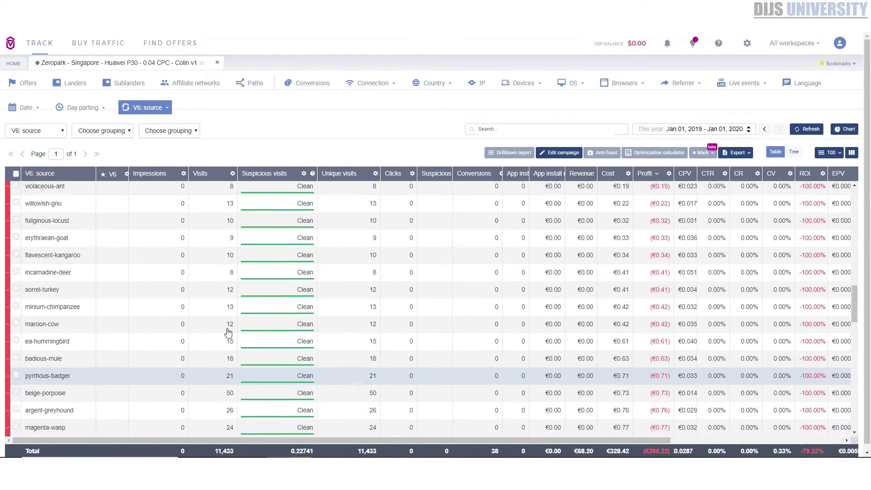
pyautogui.scroll(10, 238, 335)
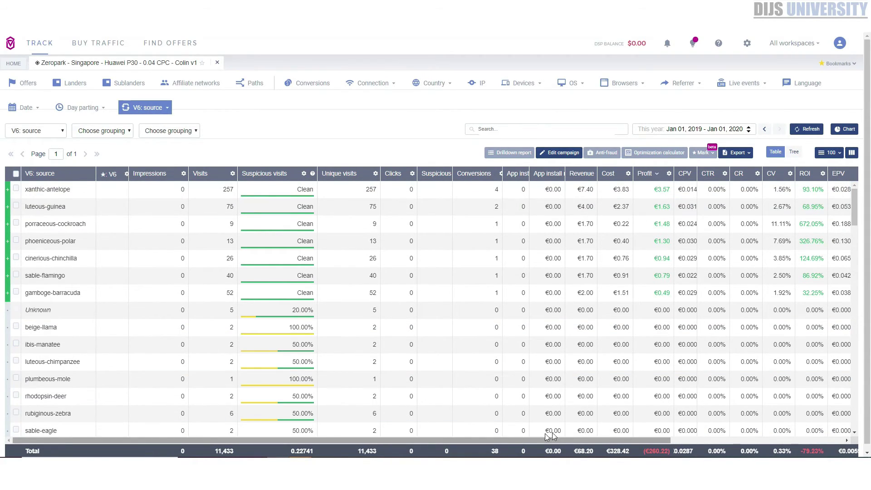
pyautogui.hscroll(5, 545, 433)
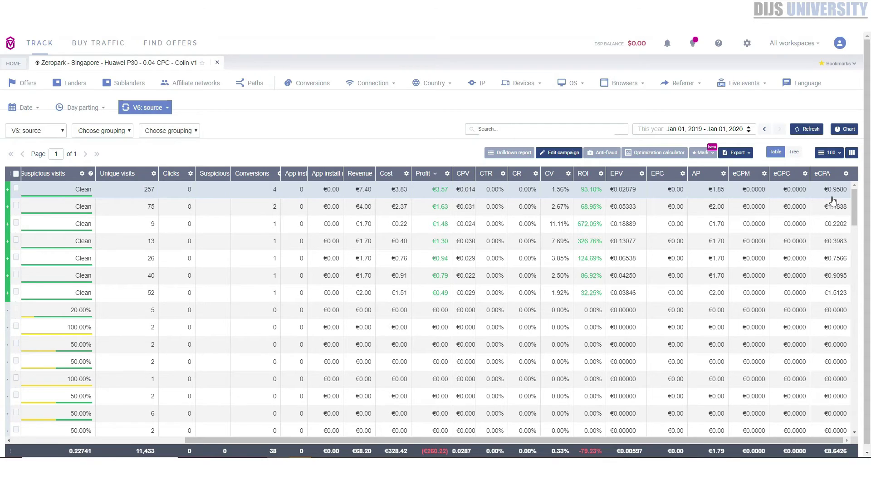
pyautogui.moveTo(599, 440); pyautogui.dragTo(118, 444)
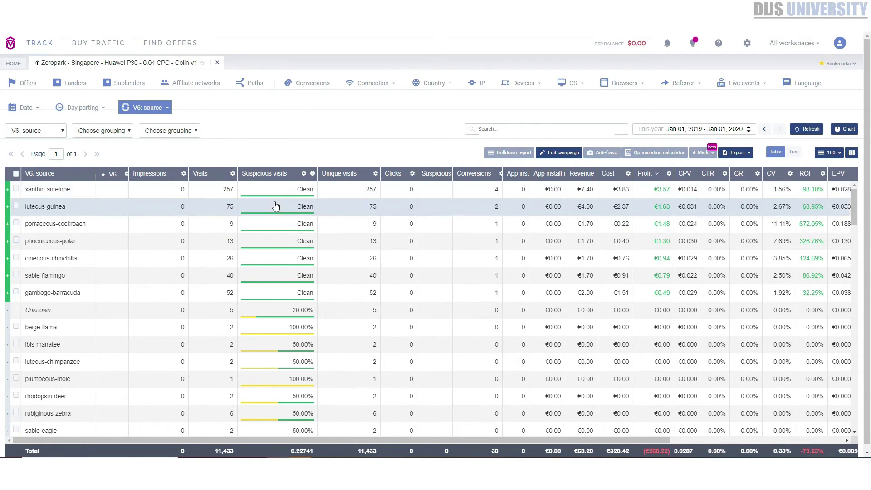
# Regroup the Huawei P30 report by V1: target and sort the targets by profit
pyautogui.click(52, 131)
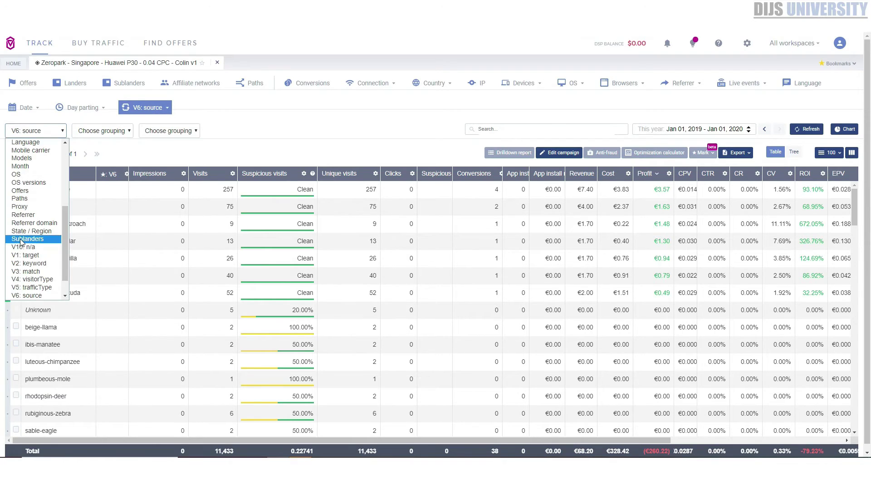
pyautogui.press('Return')
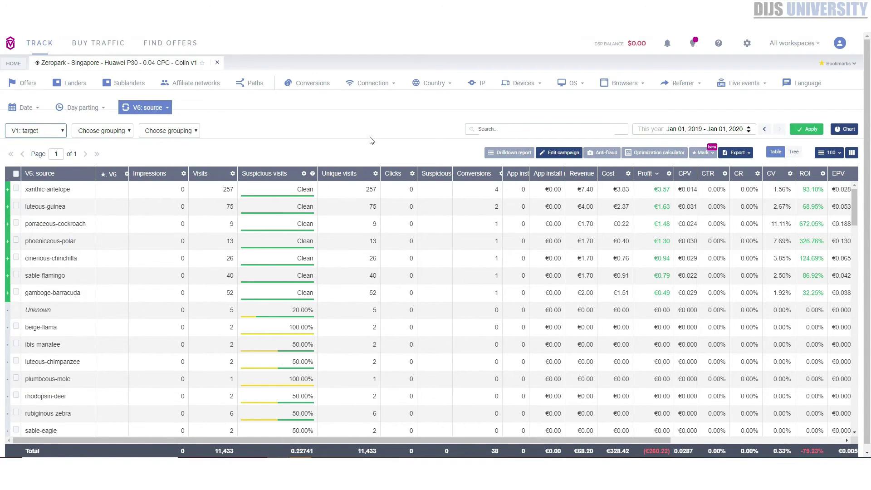
pyautogui.click(806, 130)
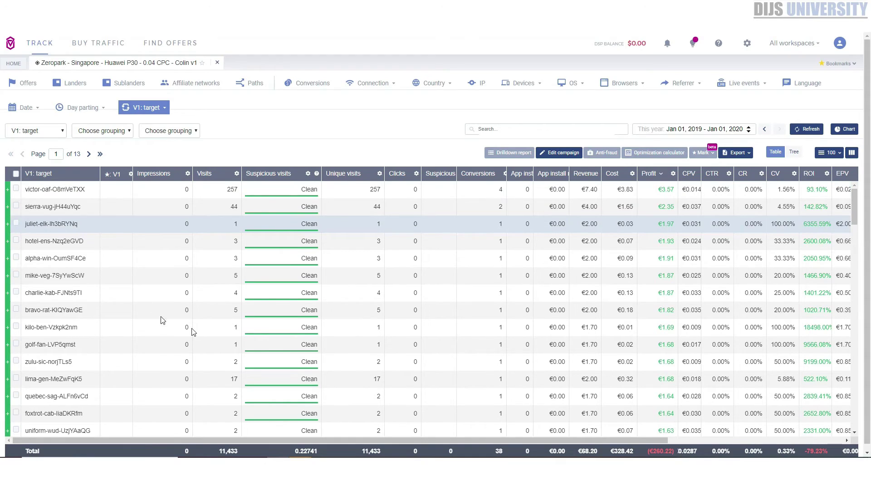
pyautogui.click(651, 173)
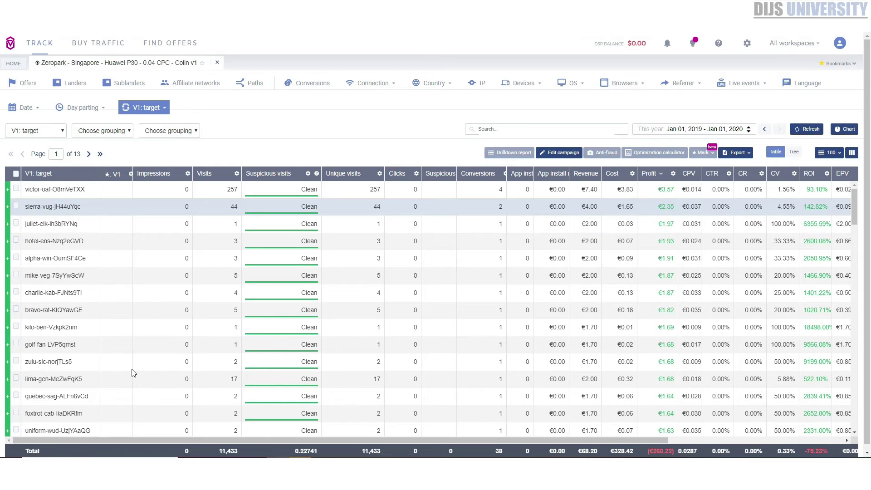
pyautogui.click(84, 131)
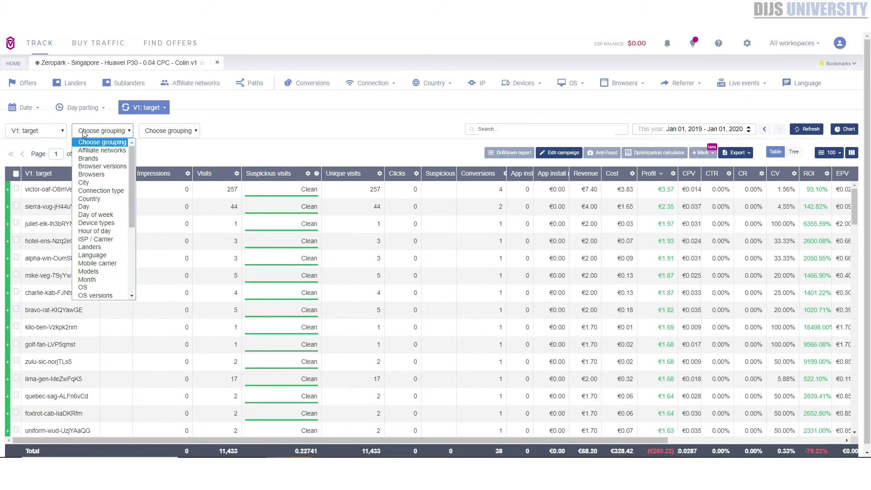
# Add ISP / Carrier as the second grouping, switch to tree view, and expand victor-oaf
pyautogui.click(119, 241)
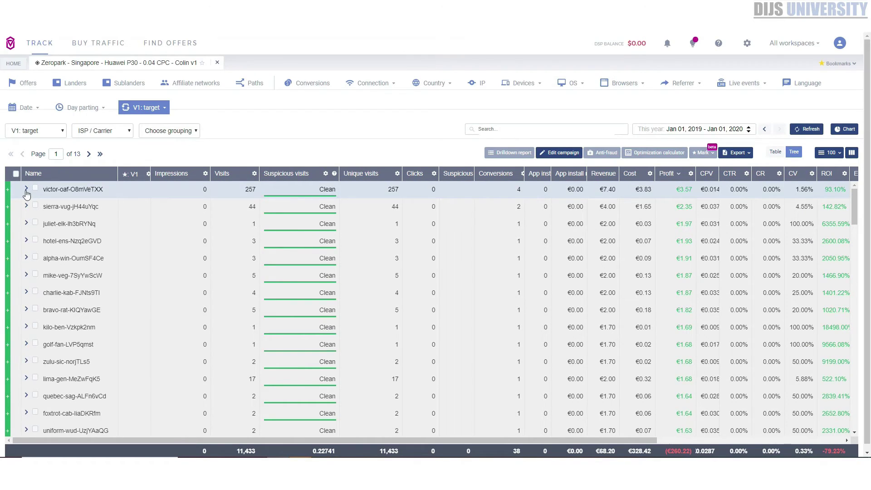
pyautogui.click(27, 193)
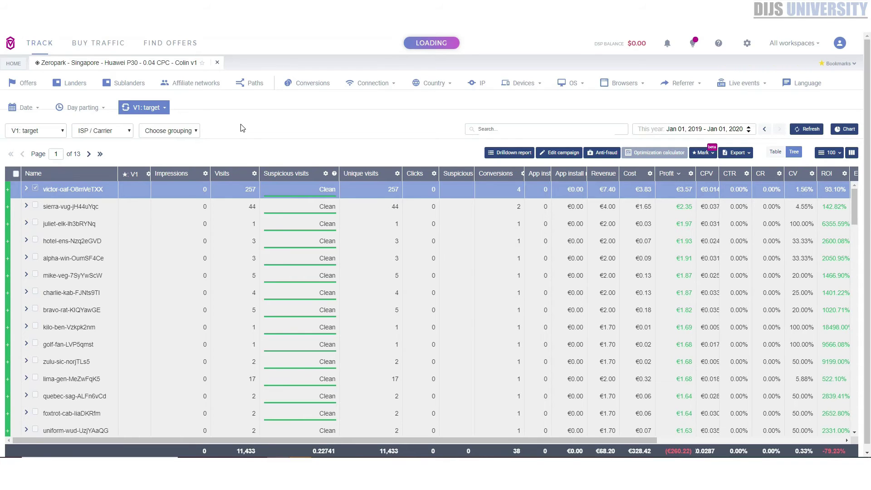
pyautogui.click(26, 191)
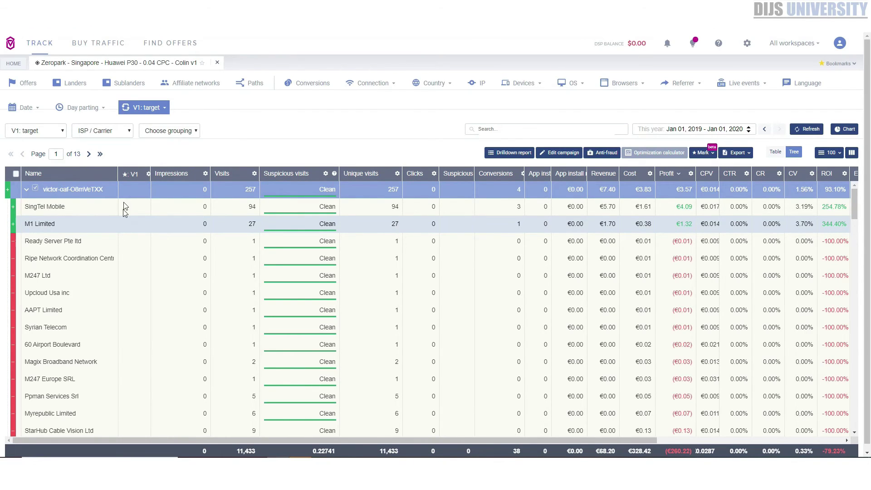
# Review the other second-level grouping options, keep ISP / Carrier, and scroll the carrier breakdown
pyautogui.click(126, 132)
pyautogui.scroll(-4, 123, 226)
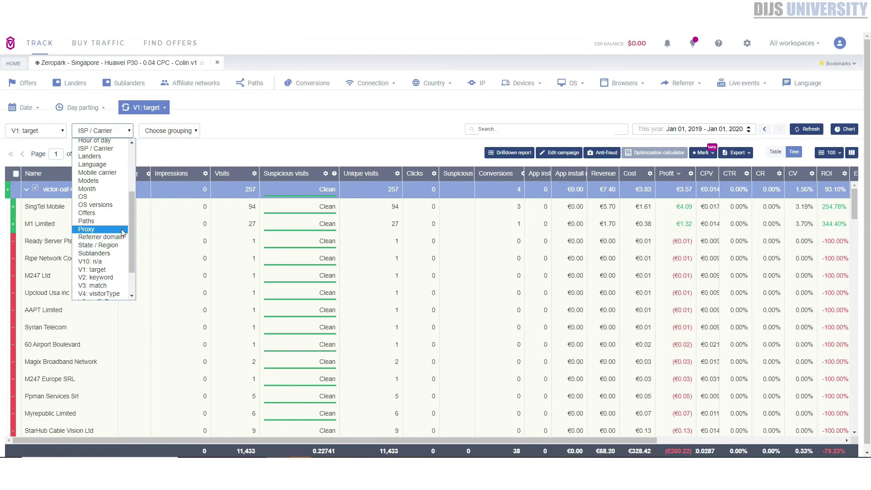
pyautogui.scroll(4, 112, 217)
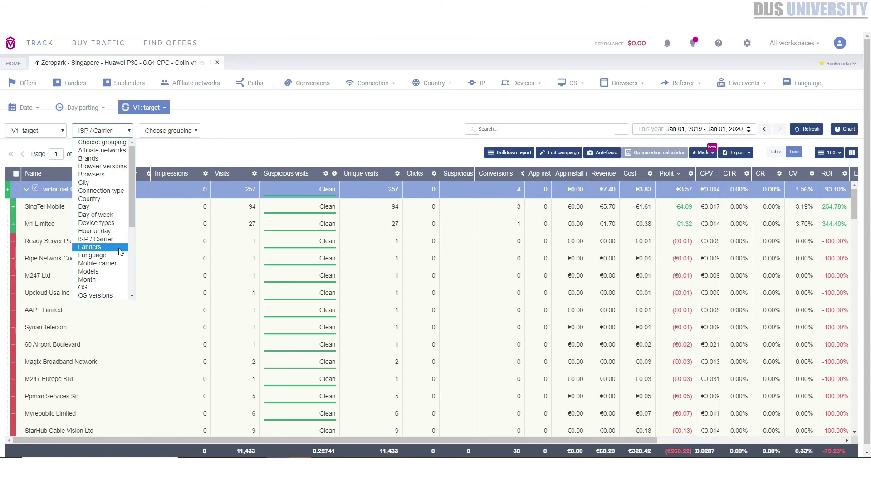
pyautogui.click(286, 132)
pyautogui.scroll(-1, 283, 140)
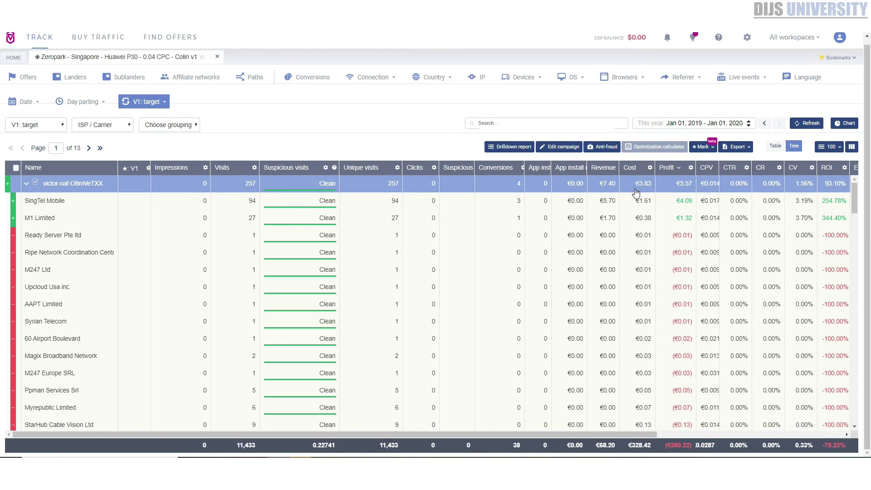
pyautogui.moveTo(571, 437); pyautogui.dragTo(755, 441)
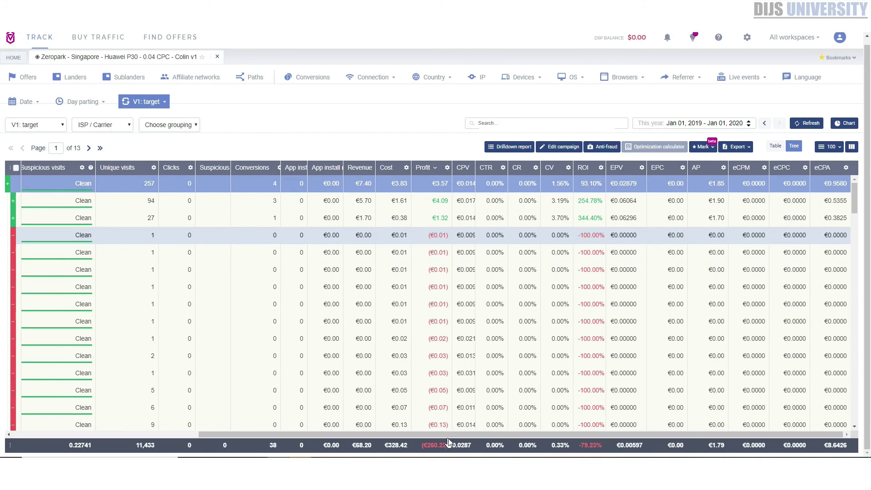
pyautogui.moveTo(451, 431); pyautogui.dragTo(140, 423)
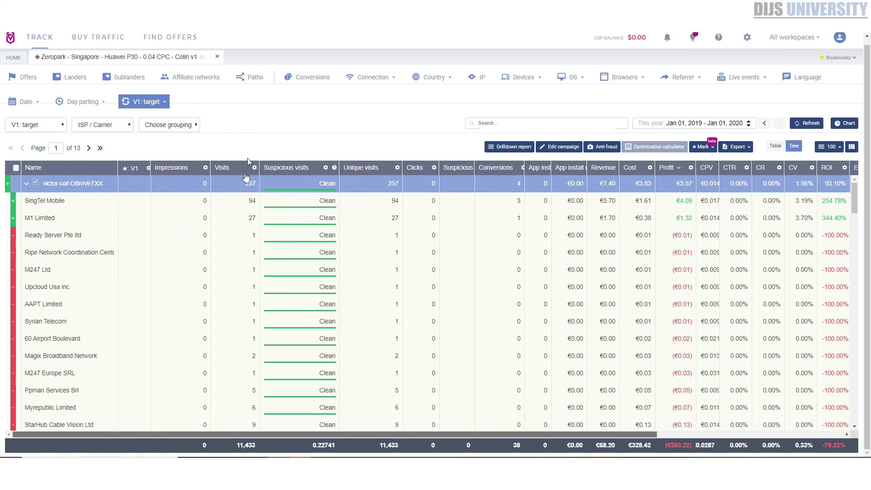